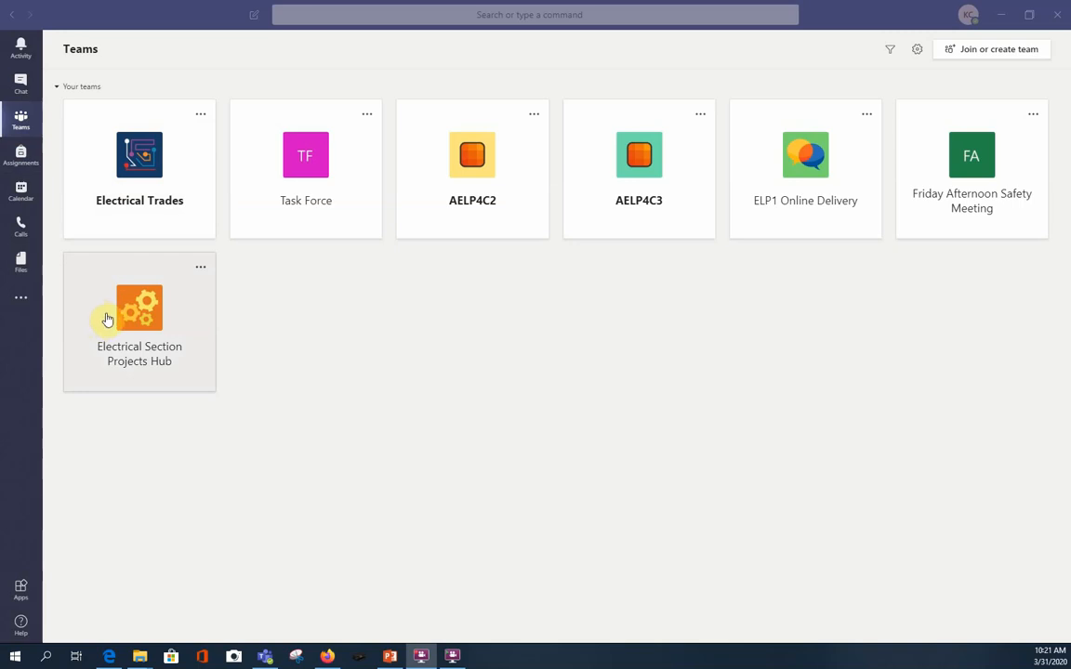
In the Electrical Section Projects Hub team, create a standard channel named PM Solution, described as "Add more detail" and automatically shown to everyone.
{"action": "left_click", "coordinate": [107, 319]}
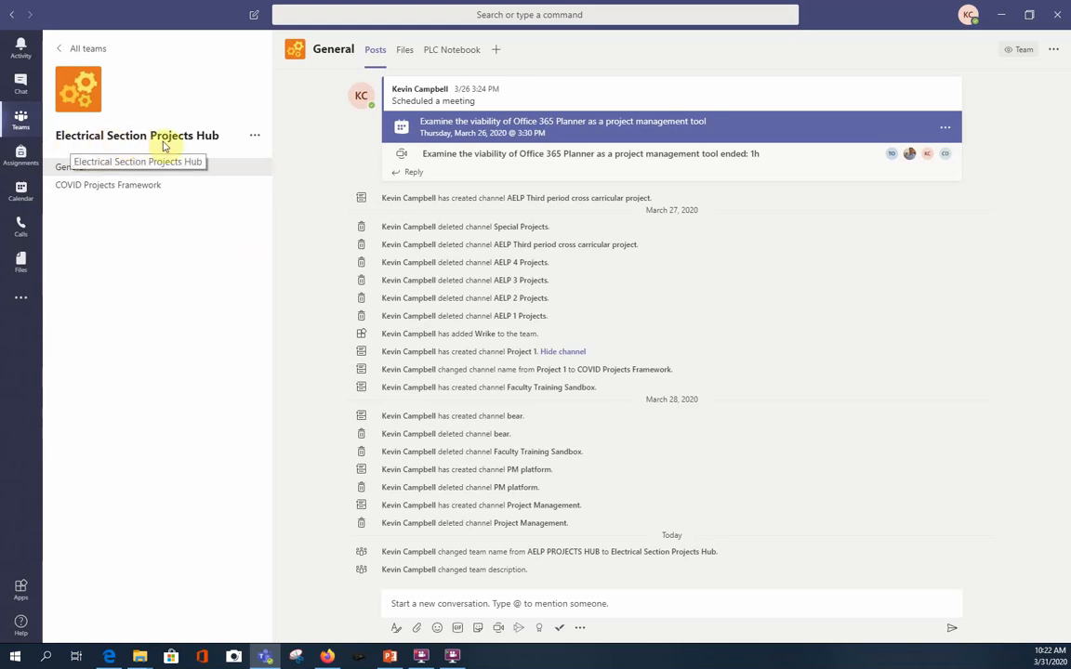
{"action": "left_click", "coordinate": [254, 140]}
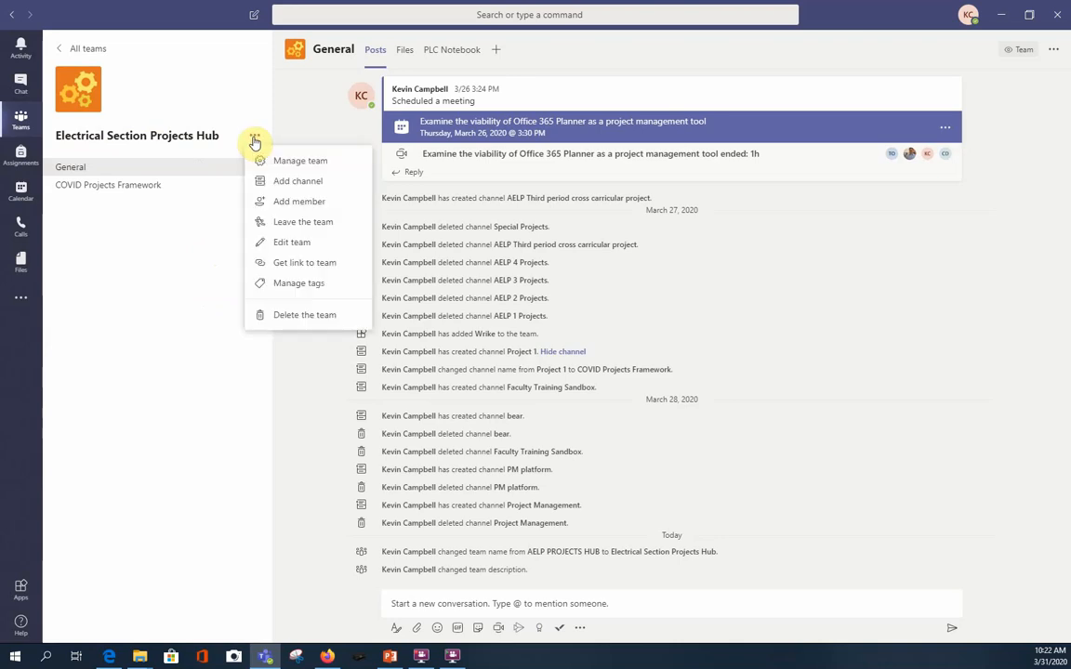
{"action": "left_click", "coordinate": [292, 183]}
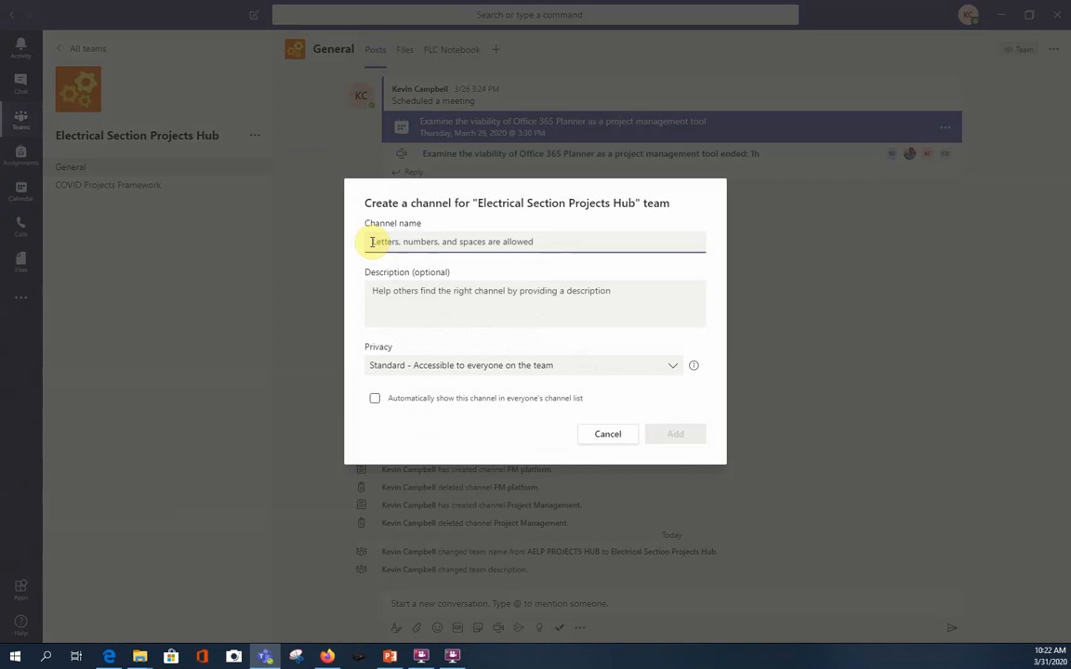
{"action": "type", "text": "PM S"}
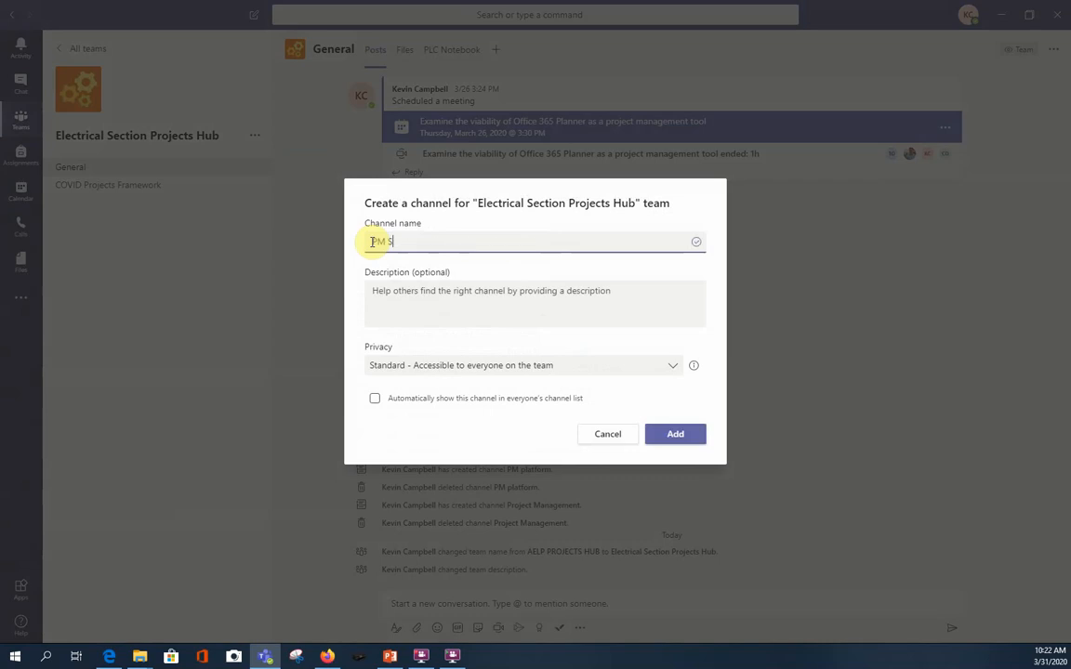
{"action": "type", "text": "olution"}
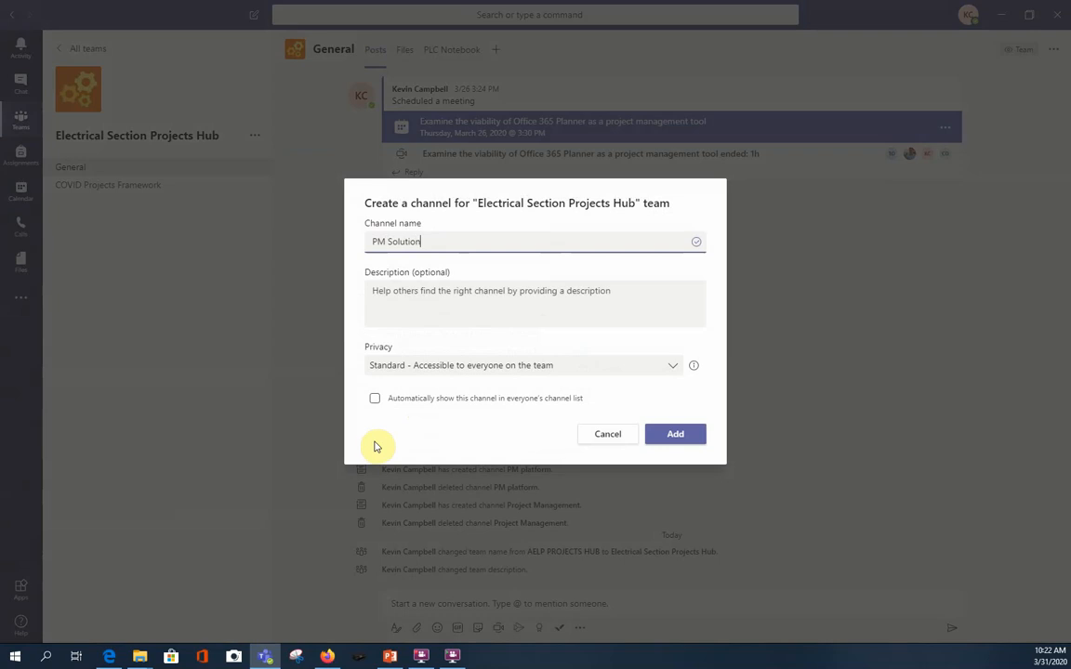
{"action": "left_click", "coordinate": [376, 401]}
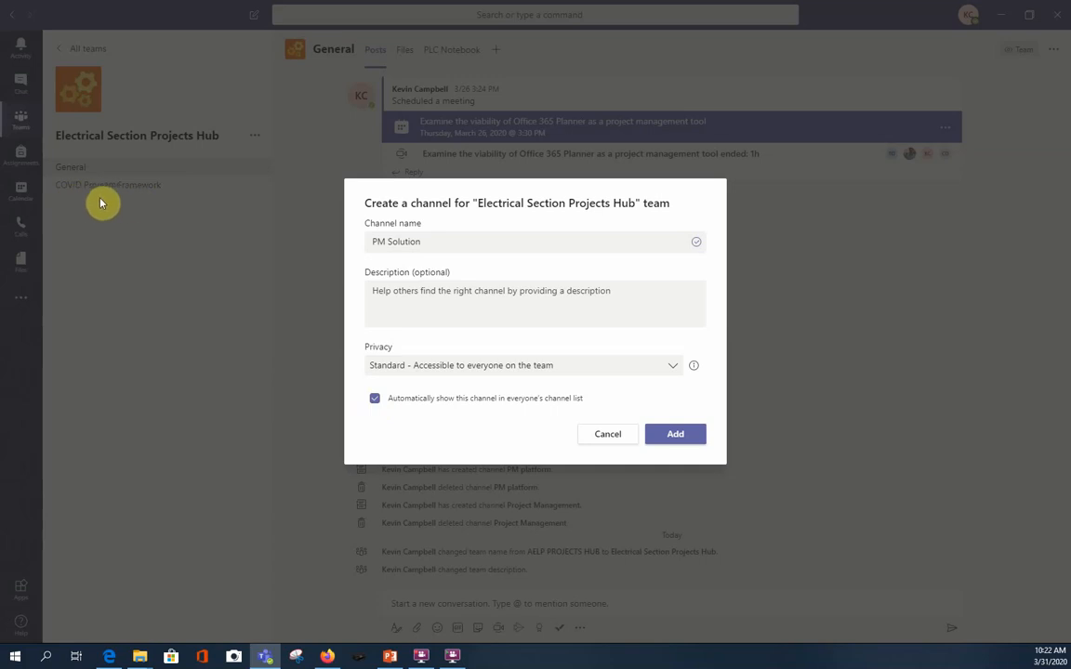
{"action": "left_click", "coordinate": [385, 294]}
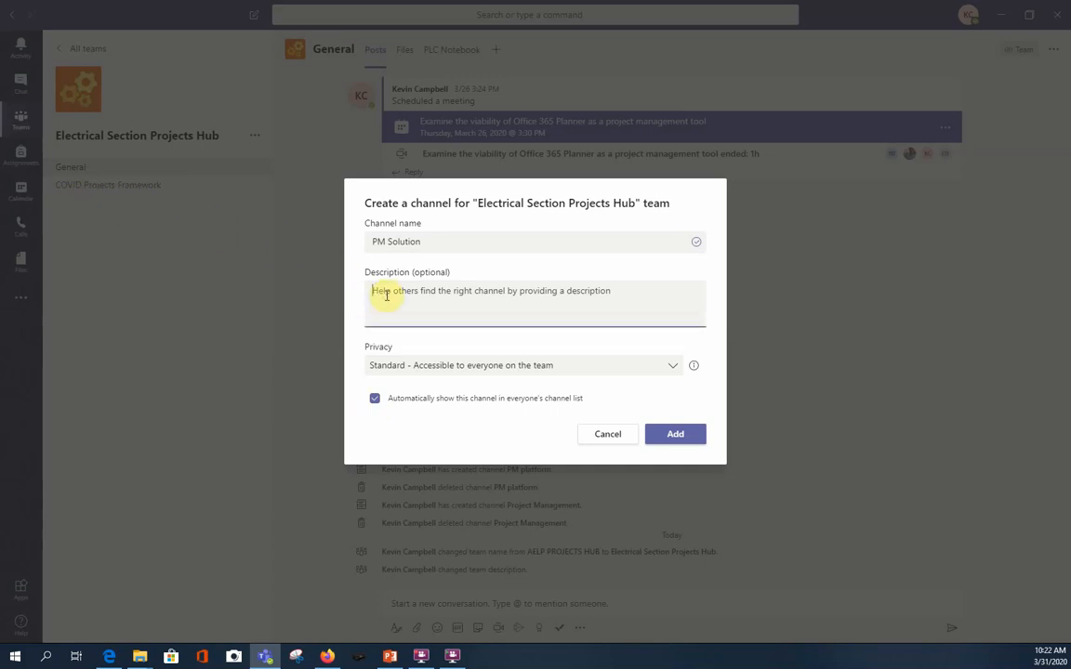
{"action": "type", "text": "Add"}
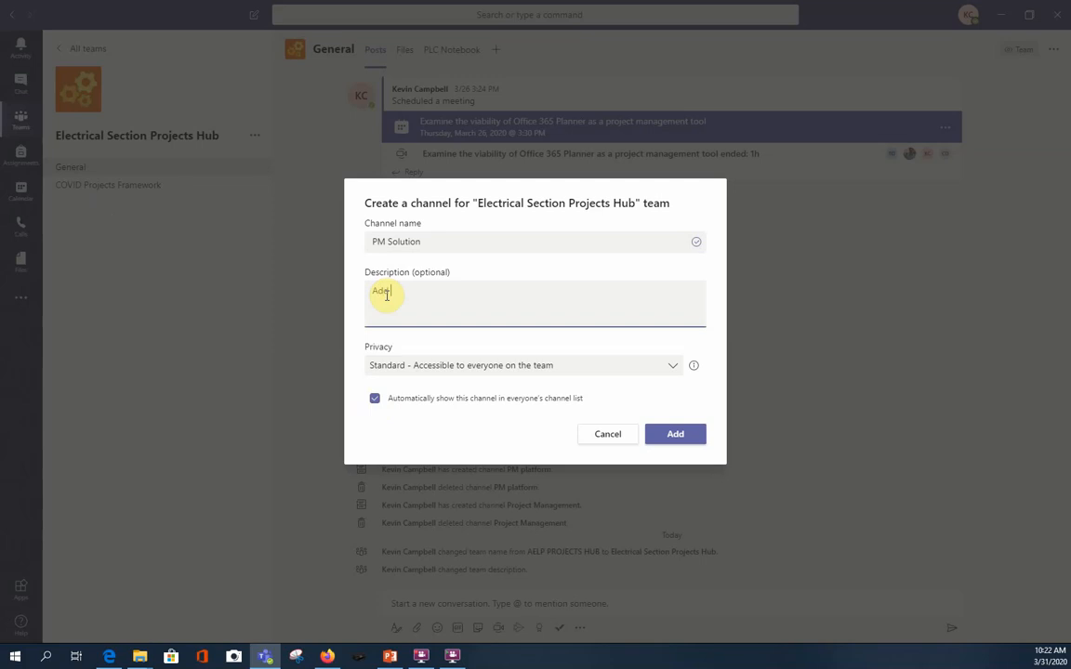
{"action": "type", "text": " more detail"}
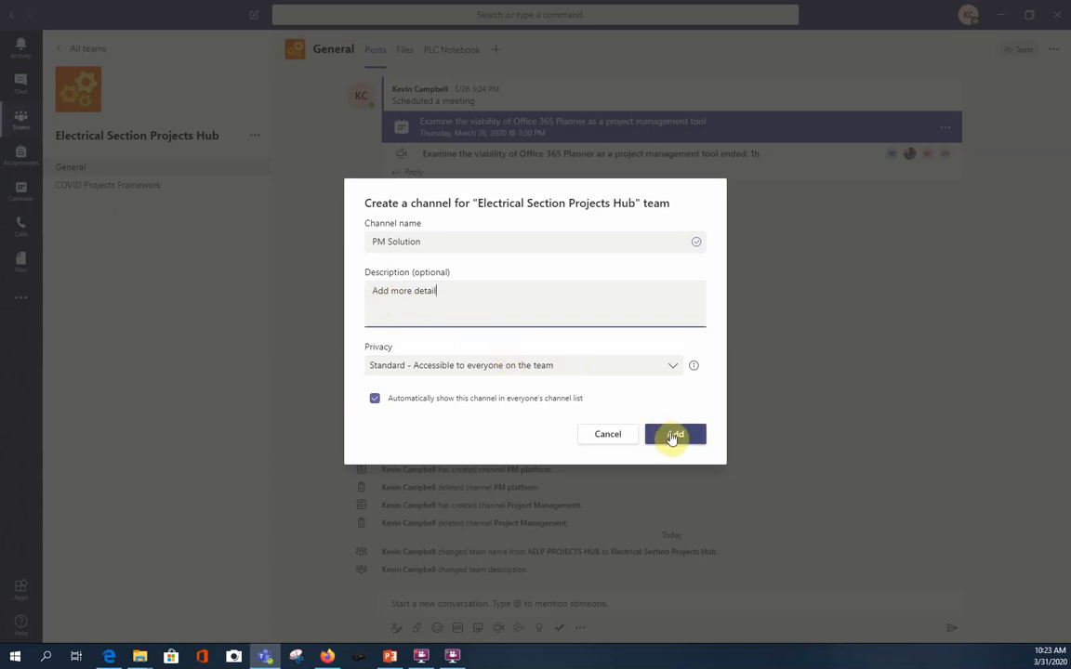
{"action": "left_click", "coordinate": [675, 435]}
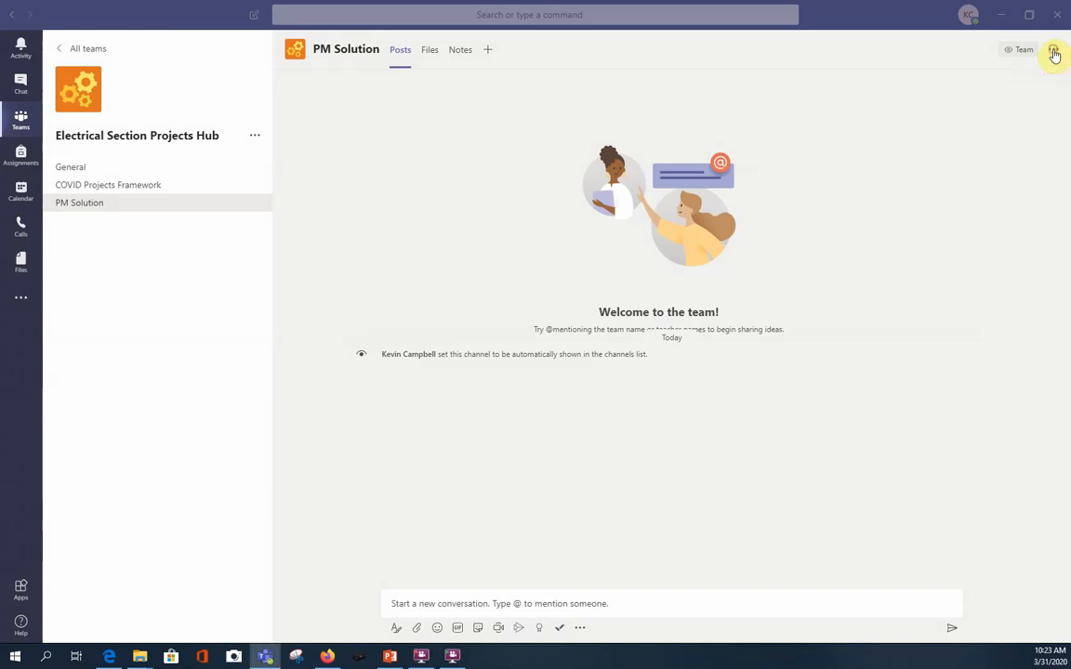
Set the PM Solution channel's notifications for channel mentions to Off and save the settings.
{"action": "left_click", "coordinate": [1054, 52]}
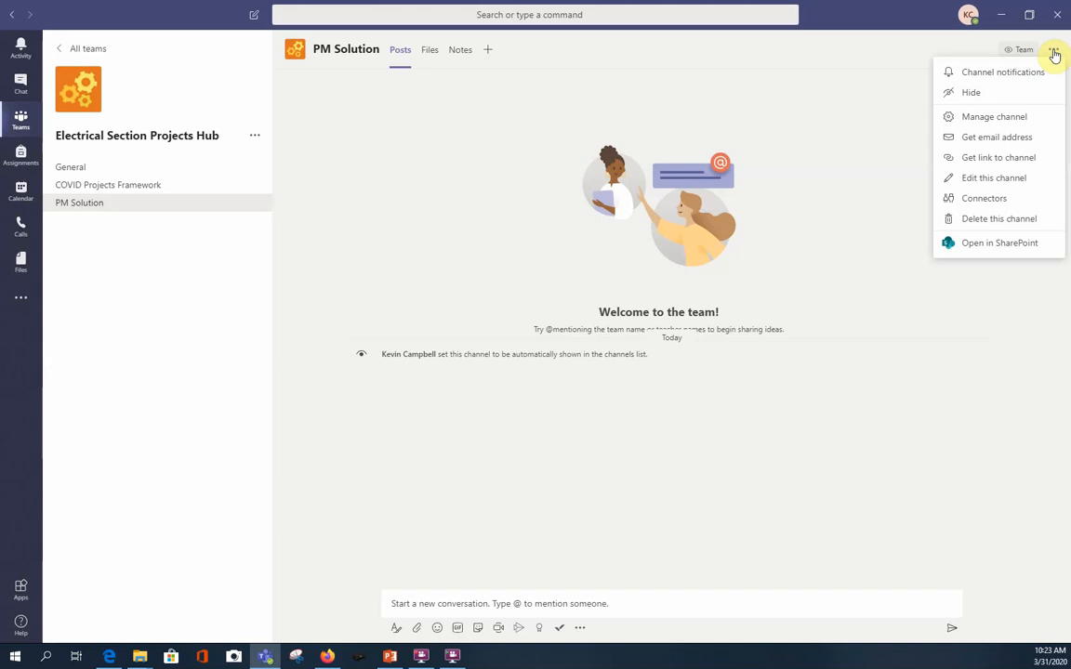
{"action": "left_click", "coordinate": [1017, 80]}
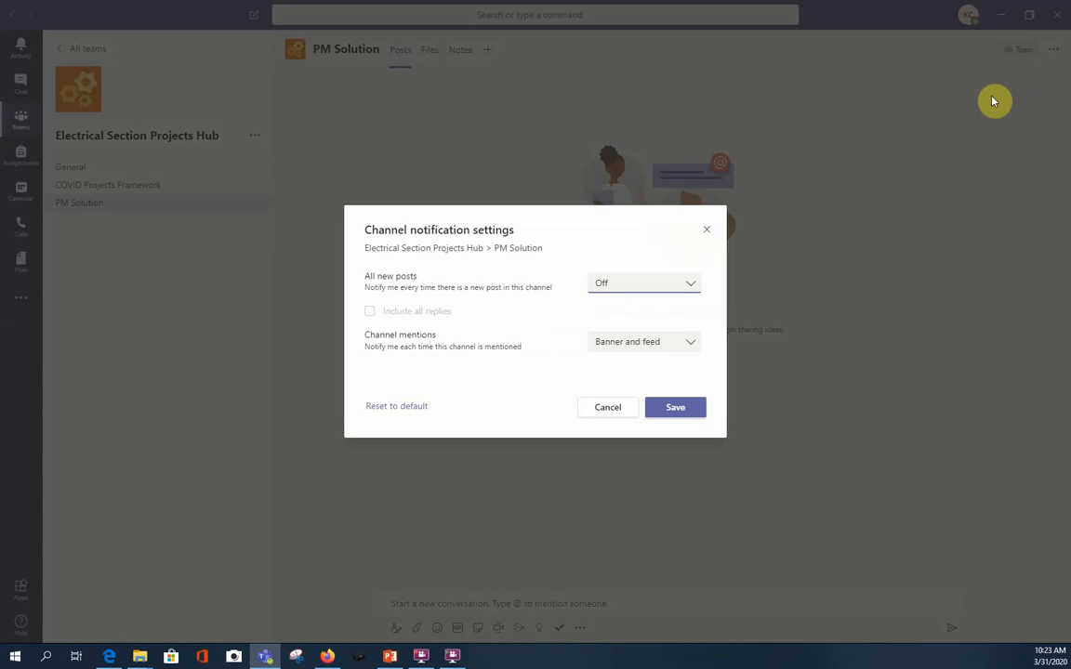
{"action": "left_click", "coordinate": [691, 286]}
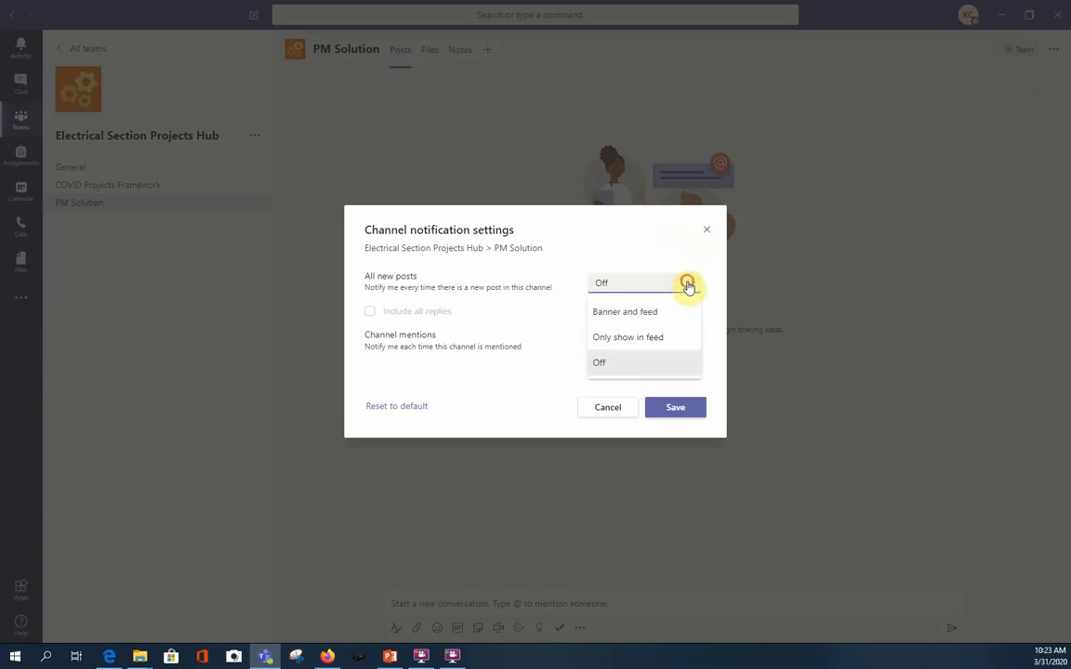
{"action": "left_click", "coordinate": [689, 286]}
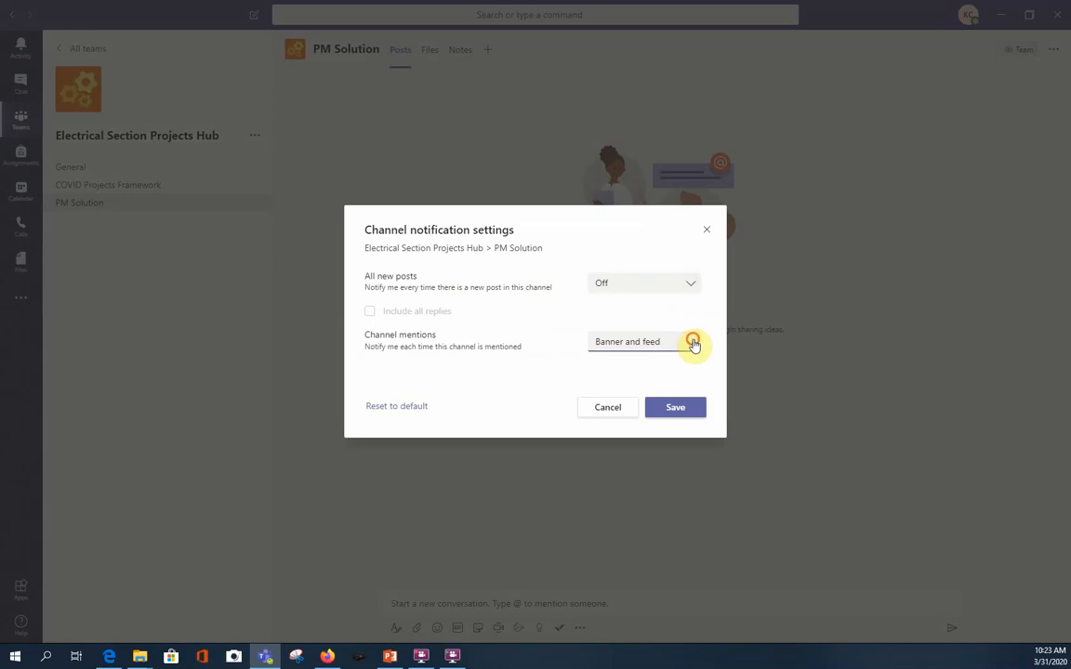
{"action": "left_click", "coordinate": [693, 344]}
{"action": "left_click", "coordinate": [604, 423]}
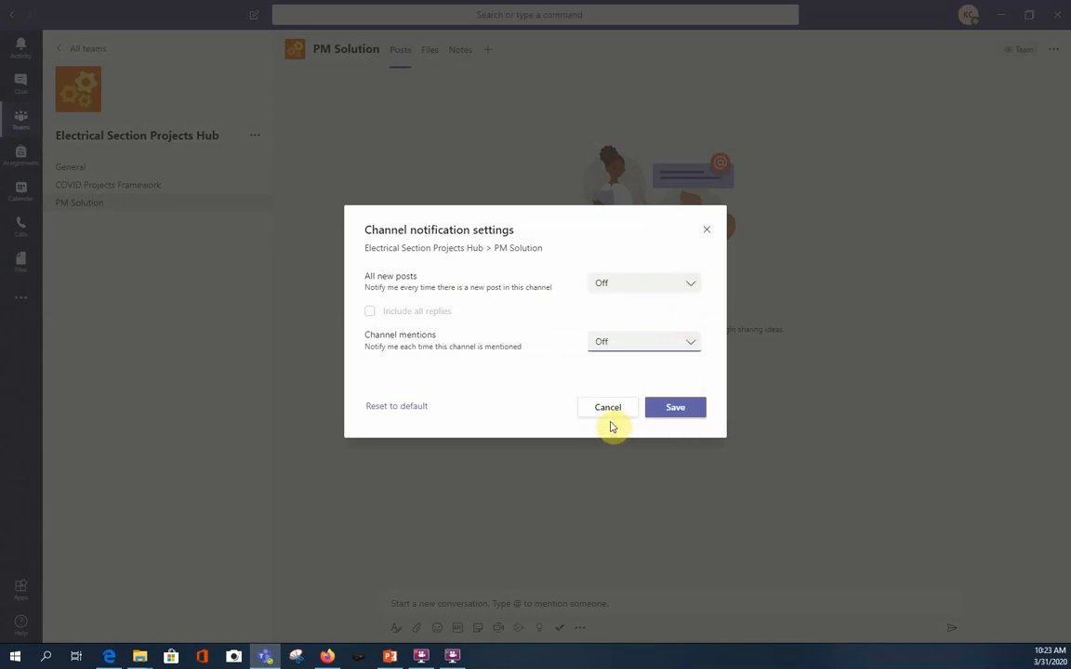
{"action": "left_click", "coordinate": [678, 410]}
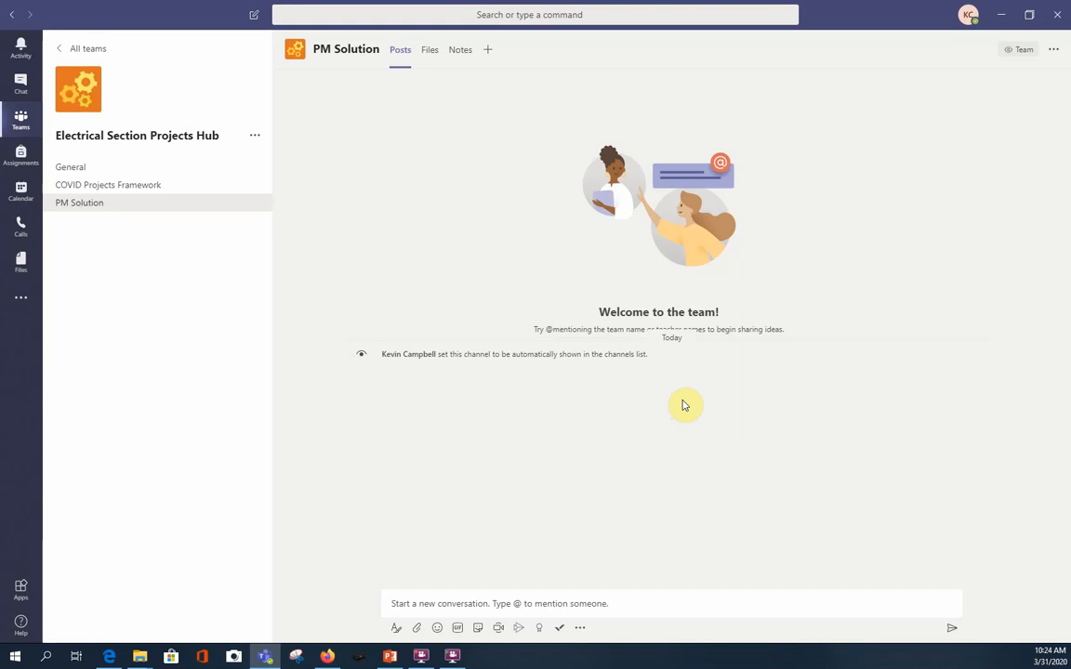
Add a Planner tab with a new plan named PM Solution, without posting to the channel about it.
{"action": "left_click", "coordinate": [490, 52]}
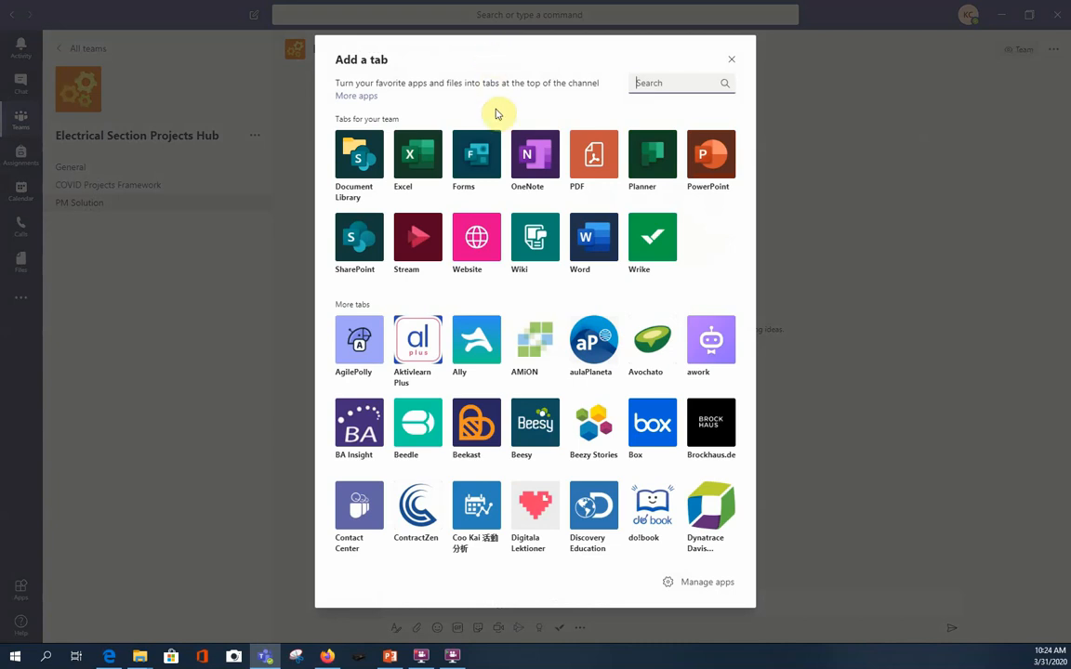
{"action": "left_click", "coordinate": [655, 156]}
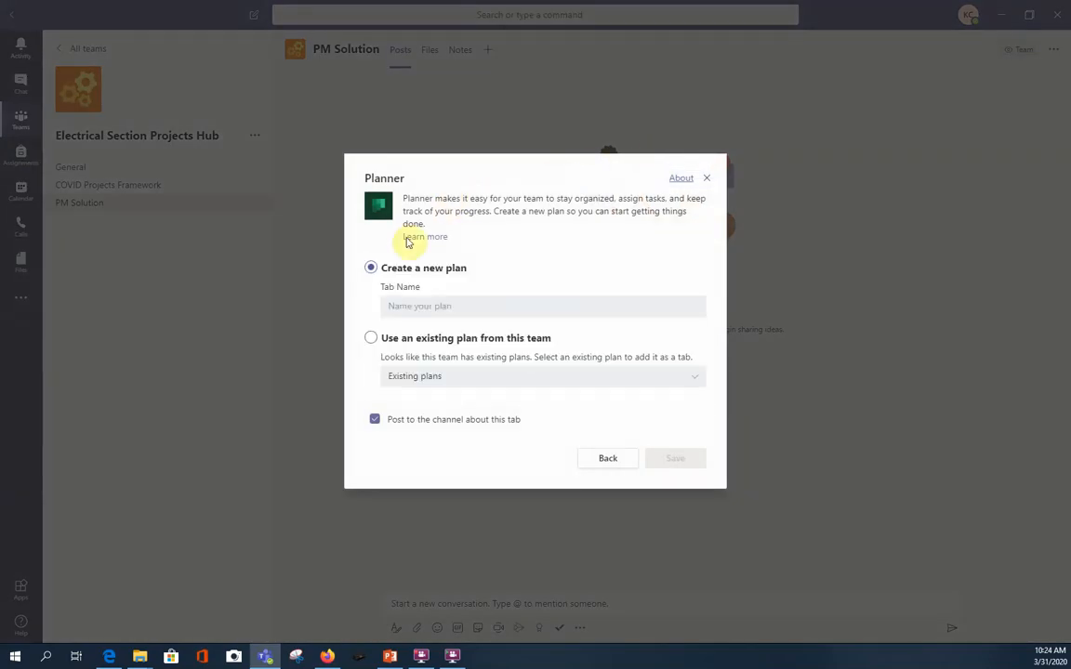
{"action": "left_click", "coordinate": [397, 305]}
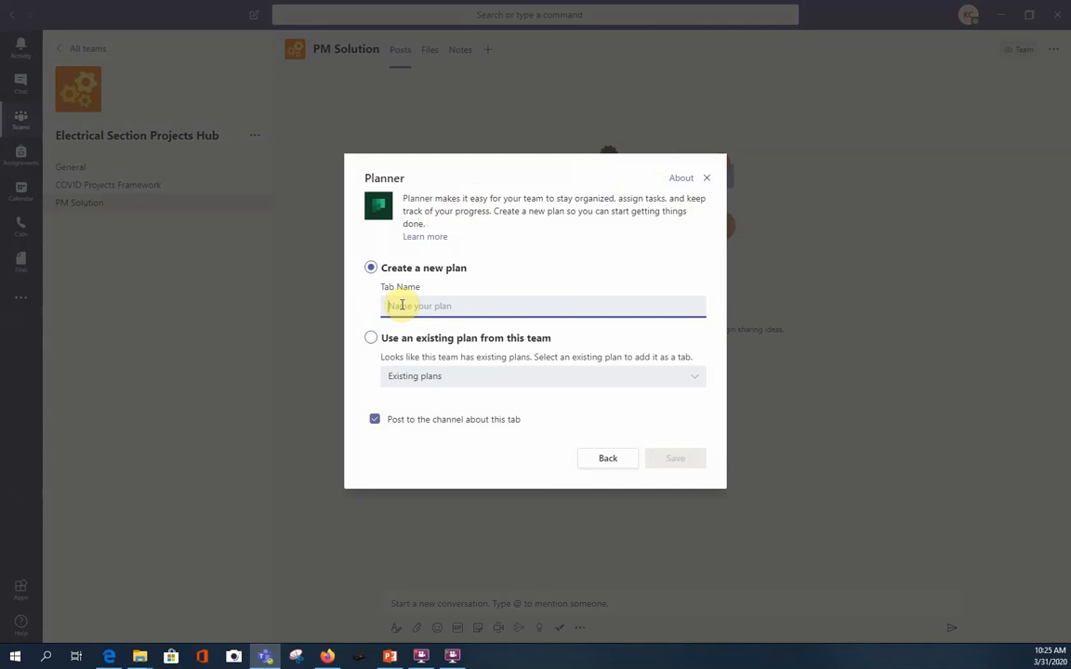
{"action": "type", "text": "PM"}
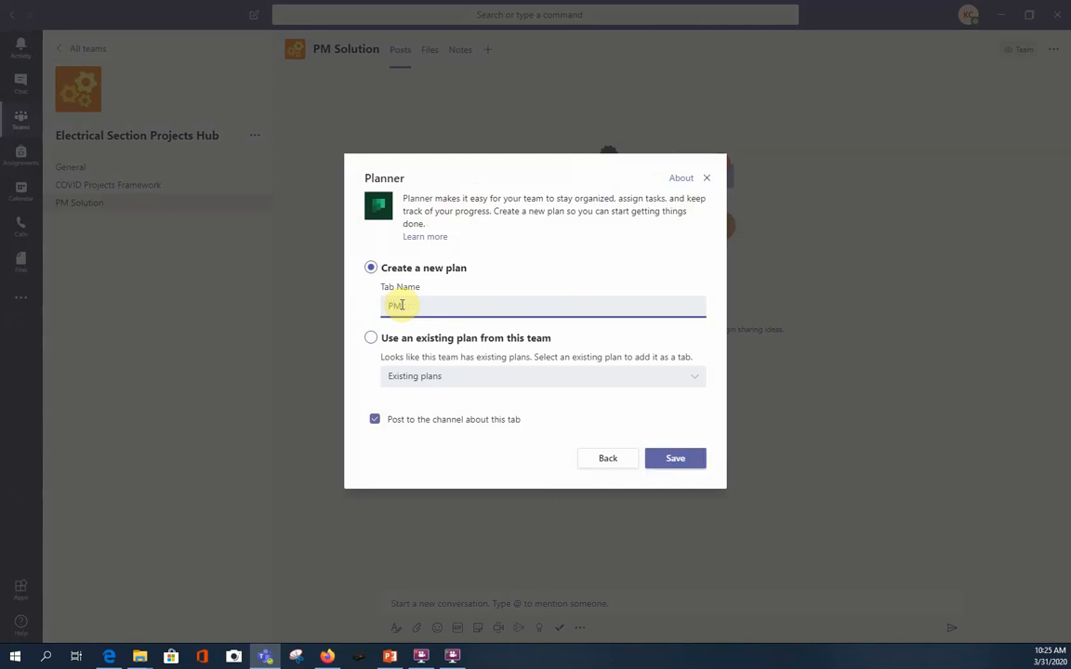
{"action": "type", "text": " Solutions"}
{"action": "key", "text": "BackSpace"}
{"action": "left_click", "coordinate": [375, 420]}
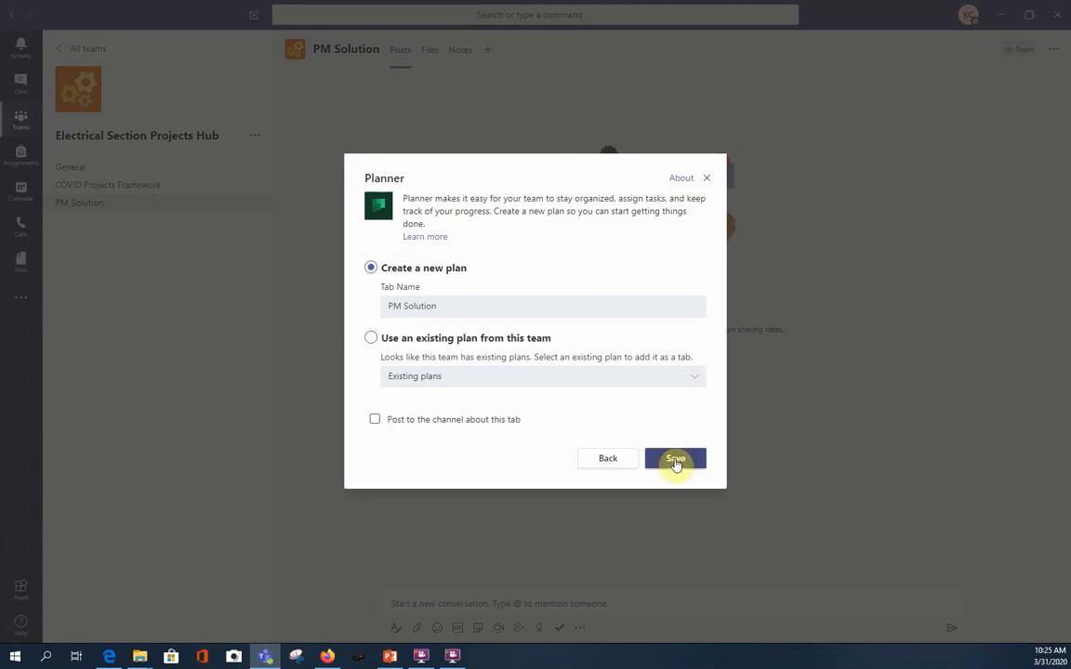
{"action": "left_click", "coordinate": [676, 461]}
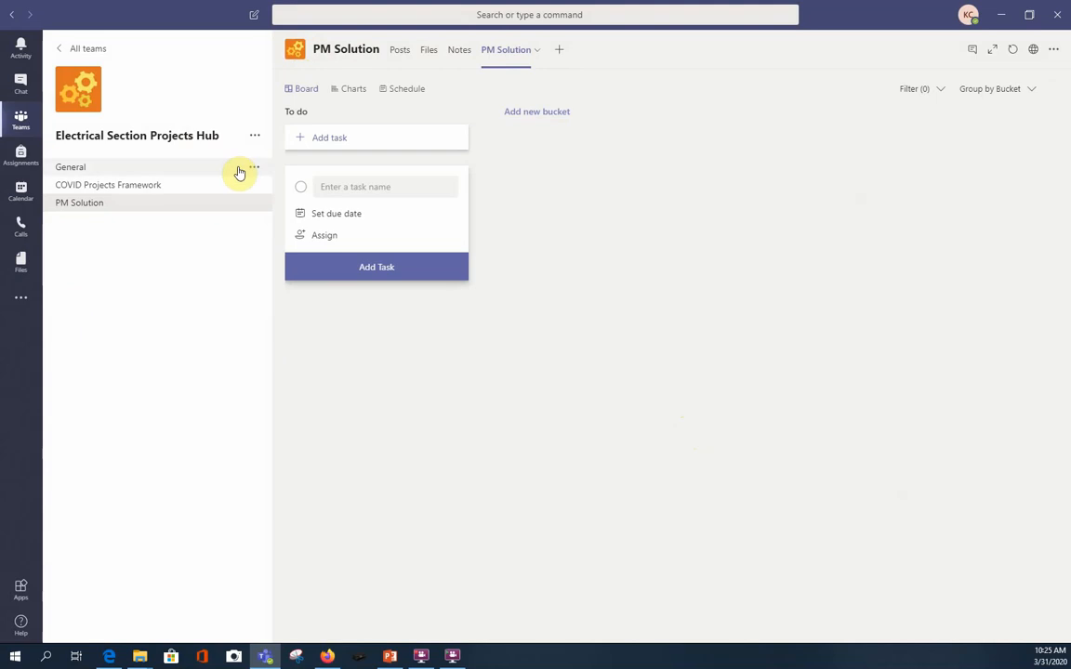
Rename the To do bucket as "Tasks in planing".
{"action": "left_click", "coordinate": [302, 112]}
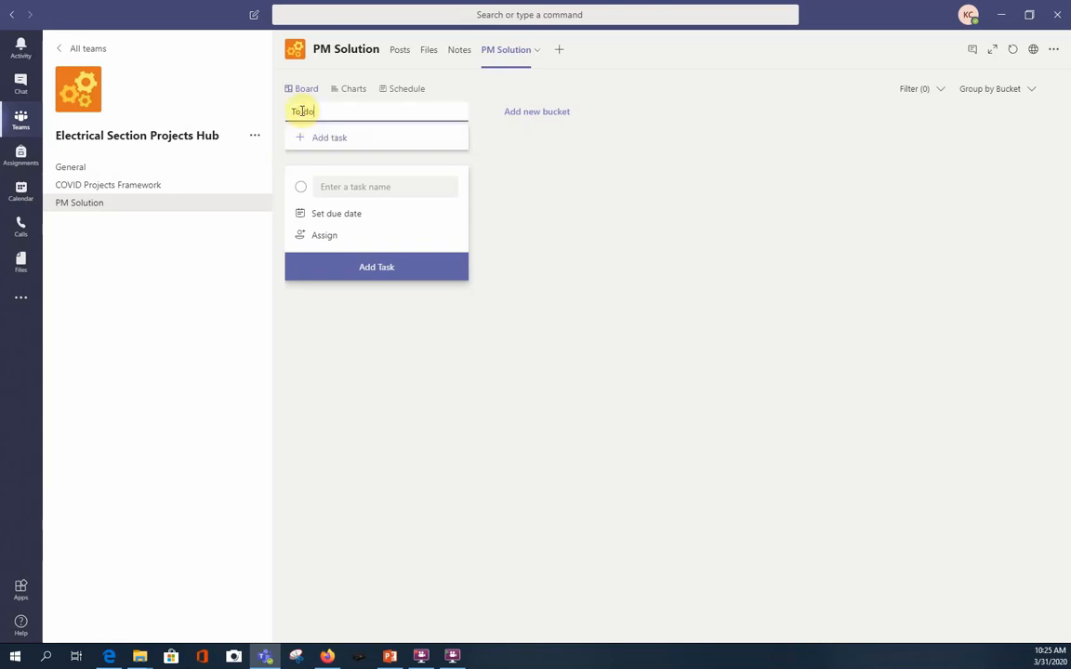
{"action": "key", "text": "BackSpace"}
{"action": "key", "text": "BackSpace"}
{"action": "key", "text": "BackSpace"}
{"action": "key", "text": "BackSpace"}
{"action": "key", "text": "BackSpace"}
{"action": "type", "text": "Tasks in planing"}
{"action": "left_click", "coordinate": [542, 188]}
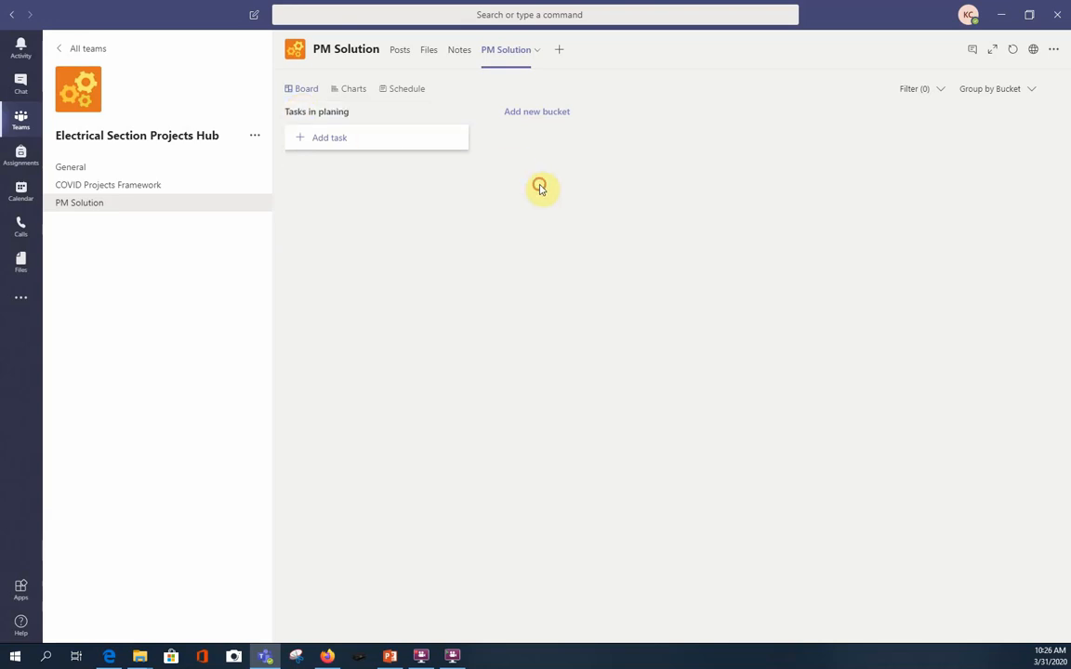
Add a new bucket named "Tasks in progress" to the plan board.
{"action": "left_click", "coordinate": [537, 113]}
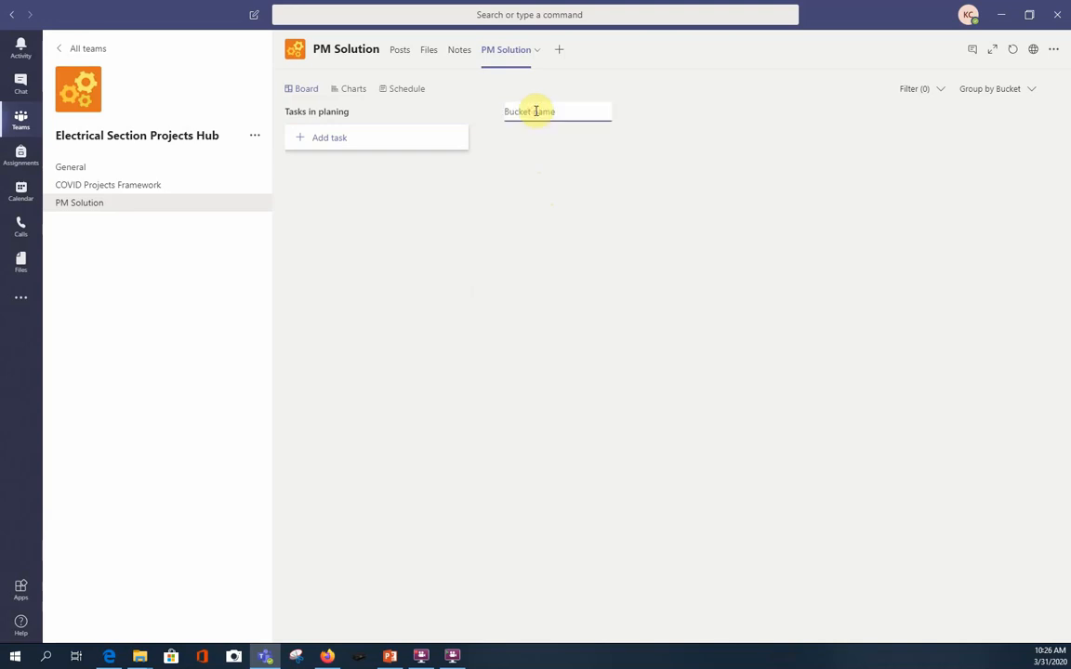
{"action": "type", "text": "Tasks in progress"}
{"action": "key", "text": "Return"}
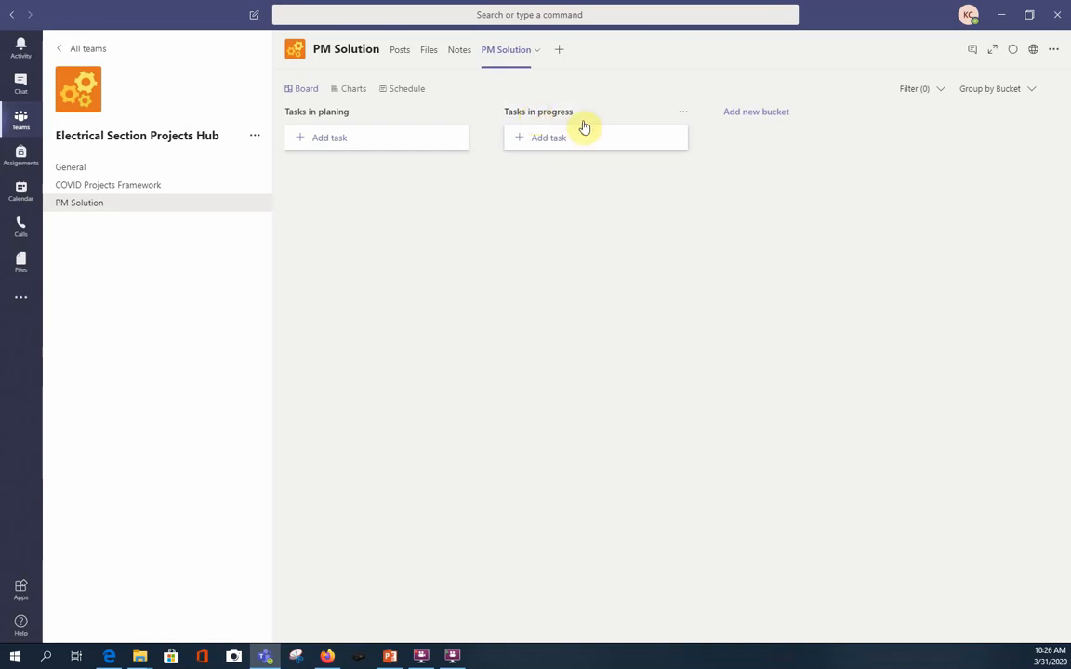
Add a third bucket named "Tasks completed" to the plan board.
{"action": "left_click", "coordinate": [757, 116]}
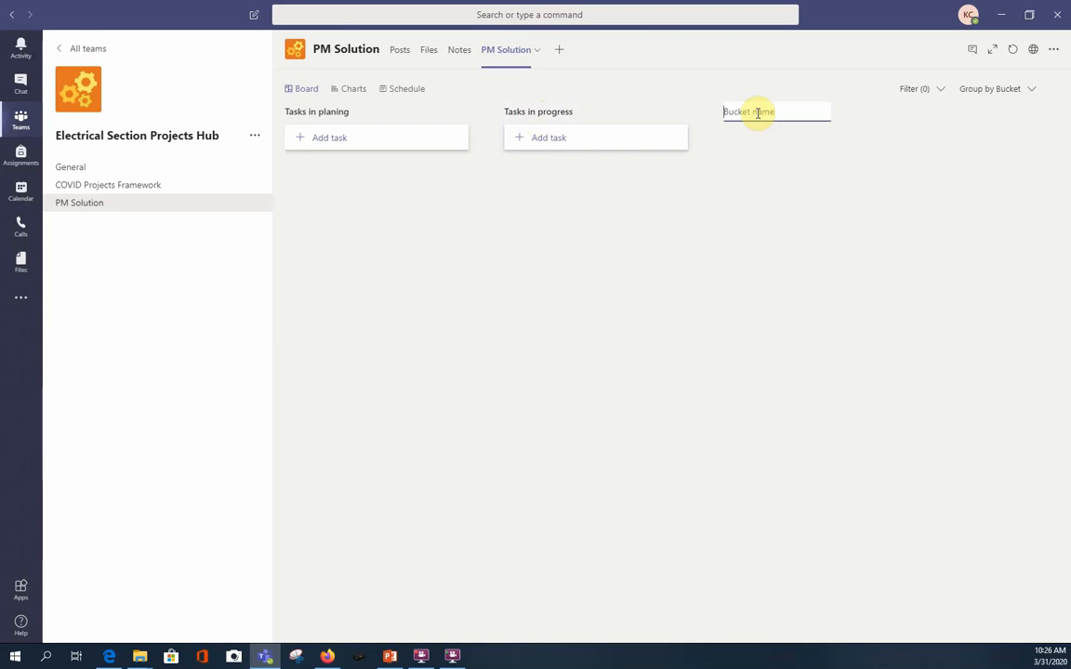
{"action": "type", "text": "Tasks in"}
{"action": "key", "text": "BackSpace"}
{"action": "type", "text": "completed"}
{"action": "key", "text": "Return"}
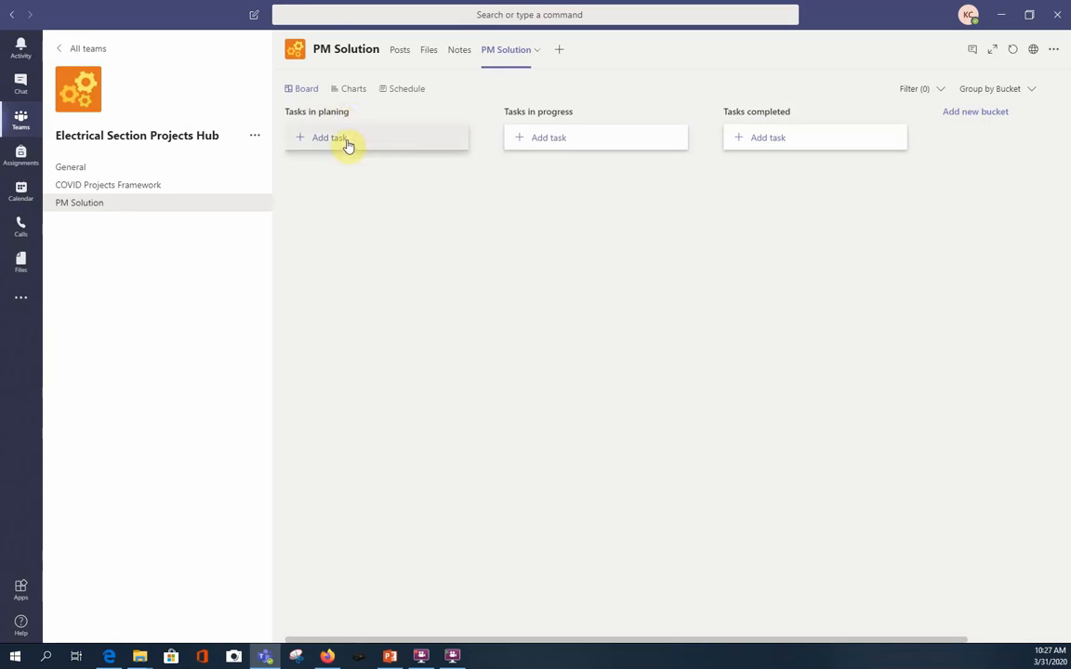
Add a task named "The basics" to the Tasks in planing bucket.
{"action": "left_click", "coordinate": [347, 141]}
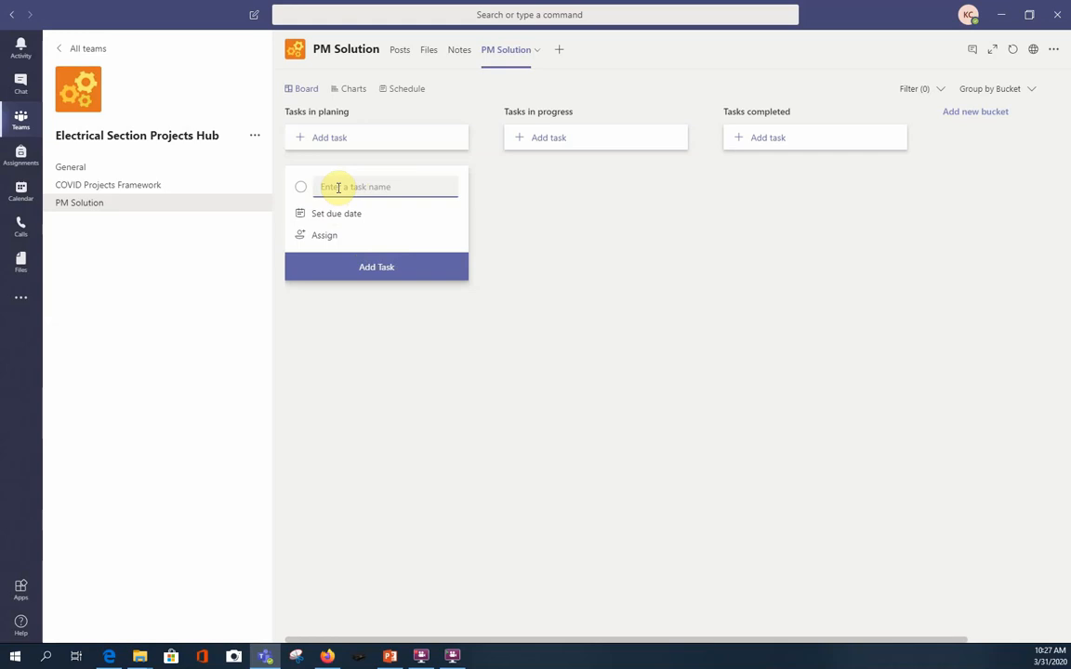
{"action": "type", "text": "The basics"}
{"action": "key", "text": "Return"}
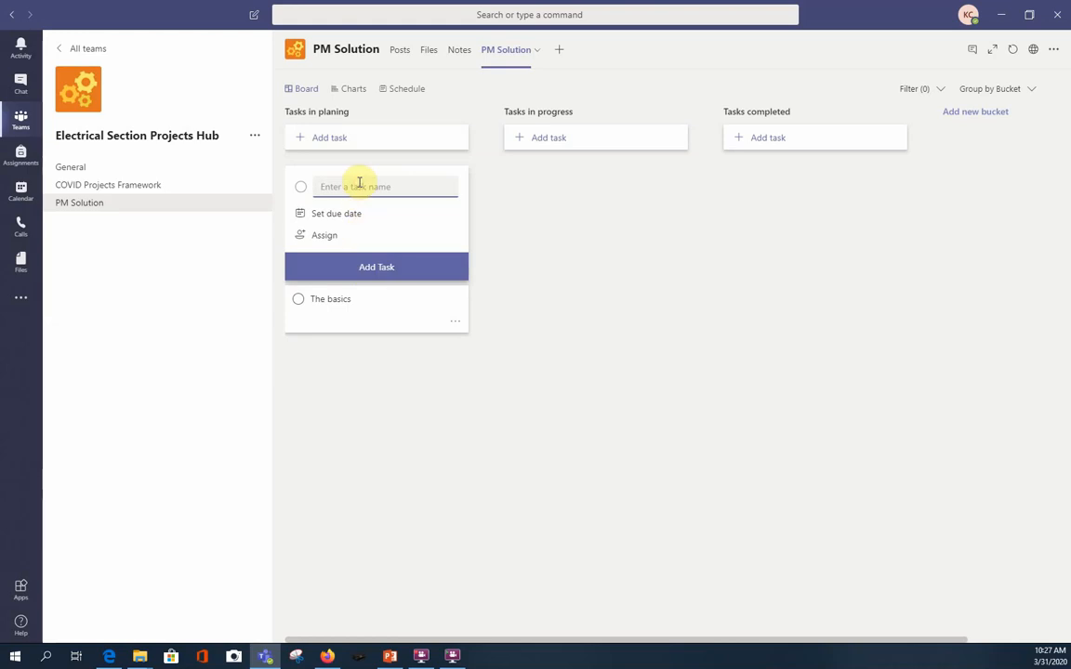
Add a task named "Caution" to the Tasks in planing bucket.
{"action": "type", "text": "Ca"}
{"action": "type", "text": "t"}
{"action": "type", "text": "ution"}
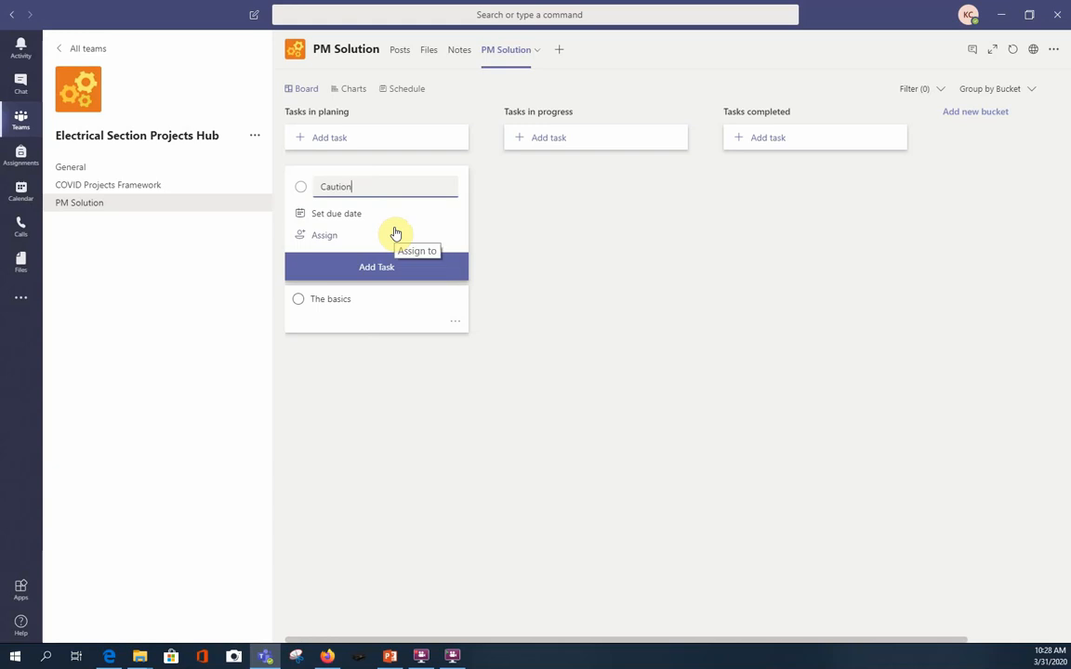
{"action": "key", "text": "Return"}
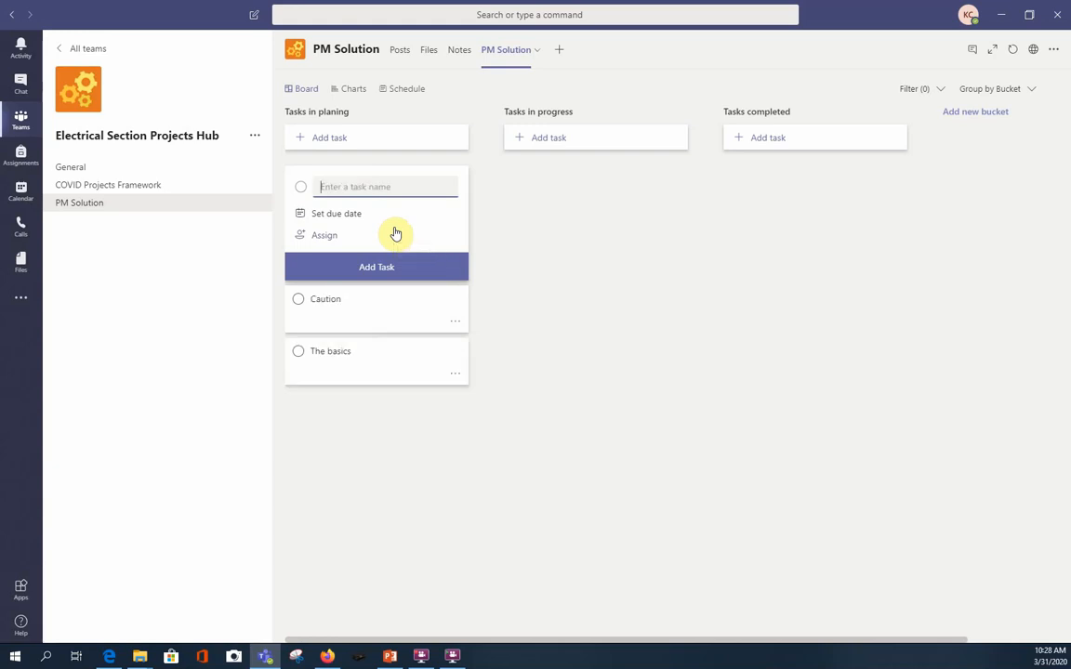
Add a task named "Navigation" to the Tasks in planing bucket.
{"action": "type", "text": "Navigation"}
{"action": "key", "text": "Return"}
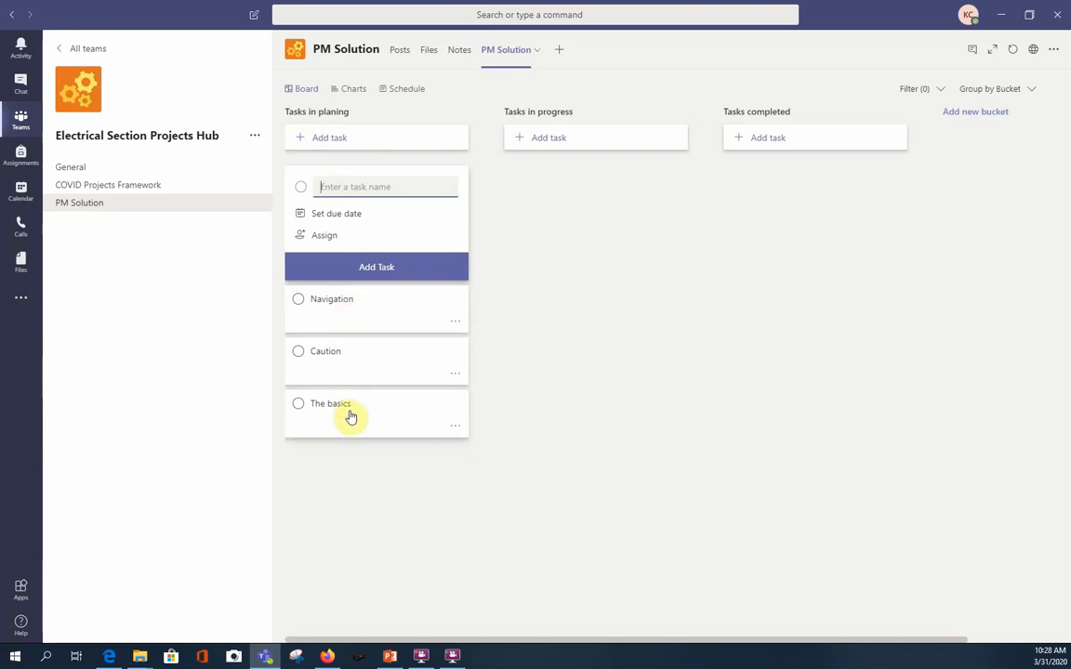
Reorder the tasks in the Tasks in planing bucket to The basics, Caution, Navigation.
{"action": "left_click_drag", "start_coordinate": [353, 418], "coordinate": [365, 311]}
{"action": "left_click_drag", "start_coordinate": [365, 415], "coordinate": [361, 365]}
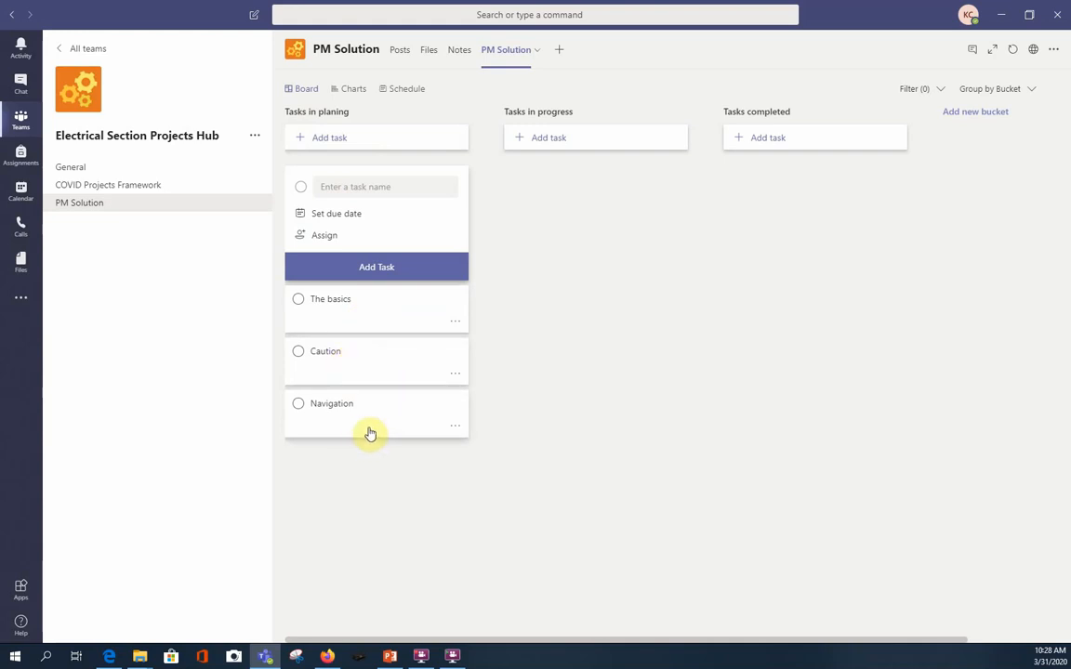
Open The basics task's details and add the checklist item "Assign a task".
{"action": "left_click", "coordinate": [375, 319]}
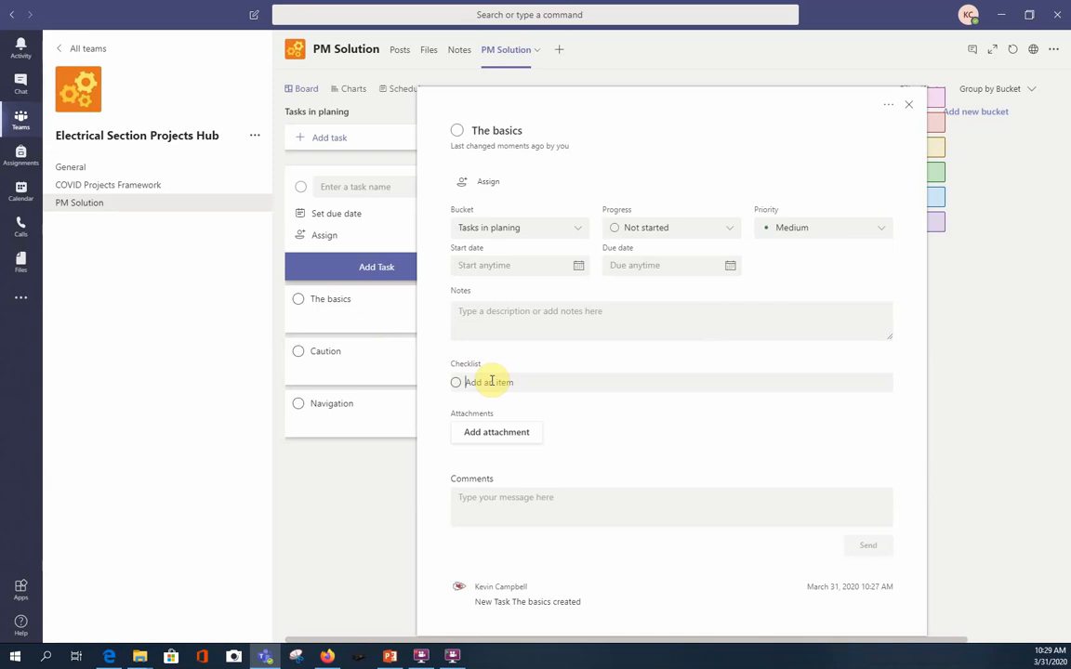
{"action": "type", "text": "Assign a task"}
{"action": "key", "text": "Return"}
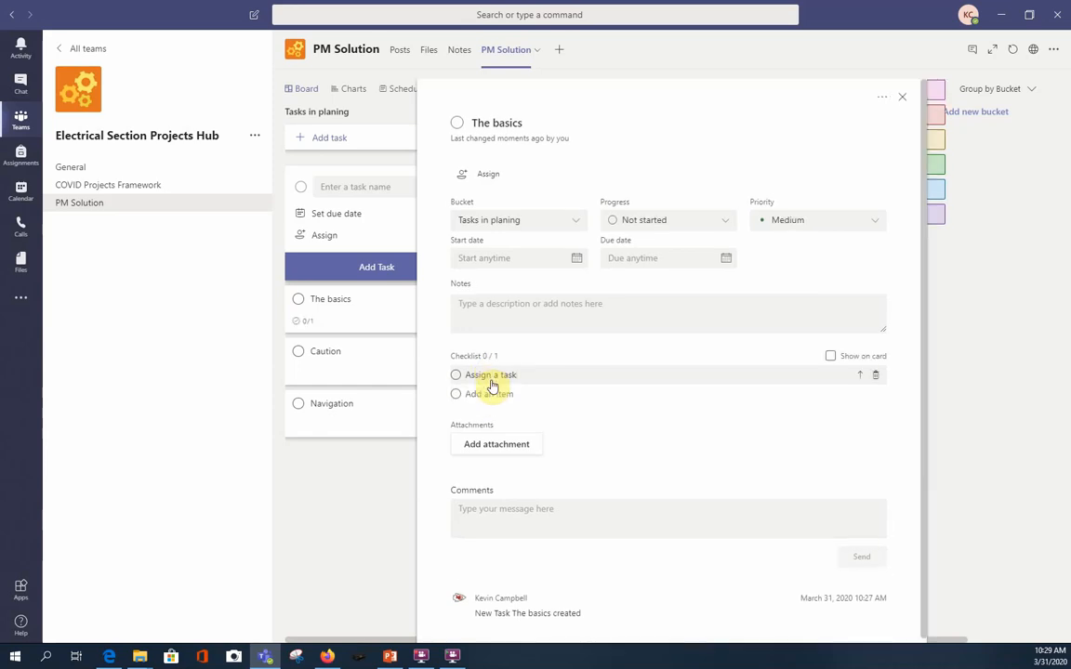
Add the checklist items "Start date" and "Due date" to The basics task.
{"action": "type", "text": "Start date"}
{"action": "key", "text": "Return"}
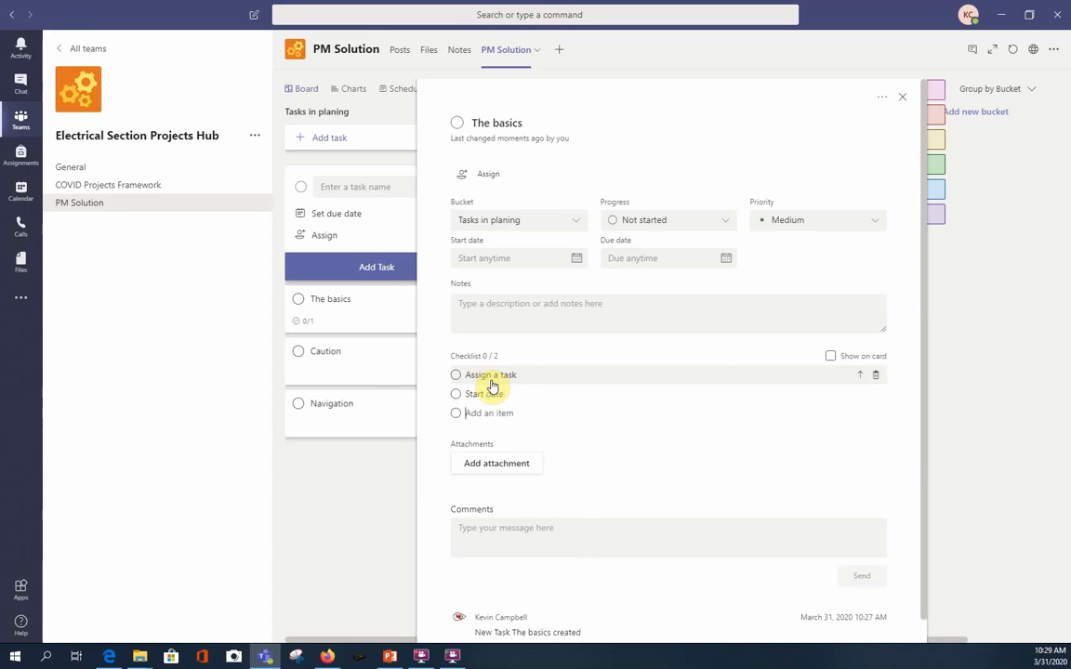
{"action": "type", "text": "Due date"}
{"action": "key", "text": "Return"}
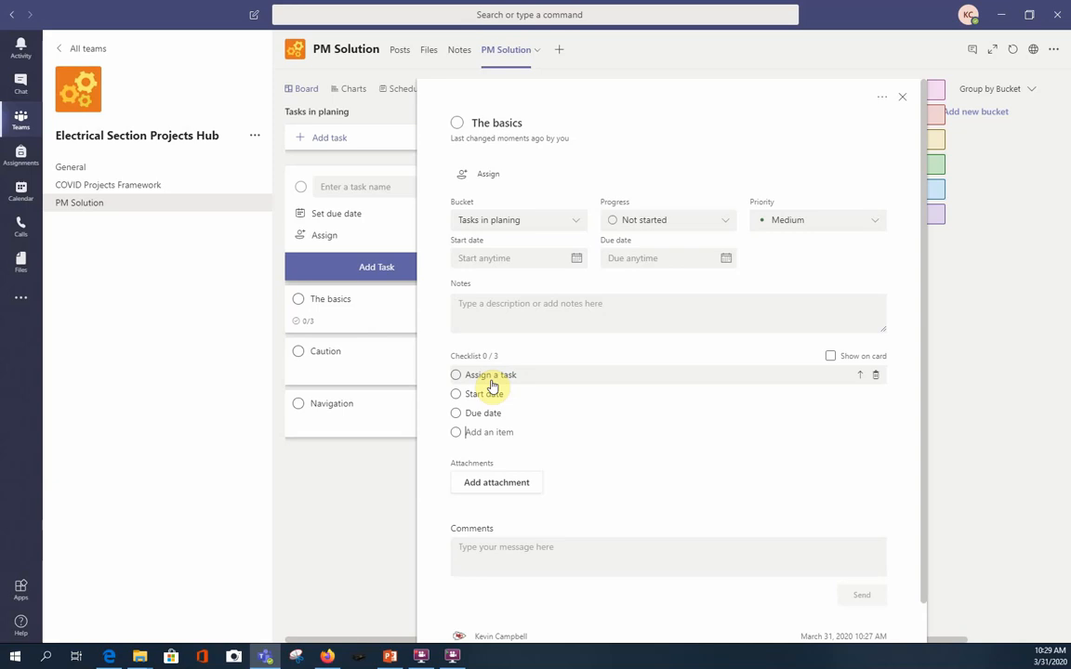
Add the checklist item "Change the task status" to The basics task.
{"action": "type", "text": "Change the task status"}
{"action": "key", "text": "Return"}
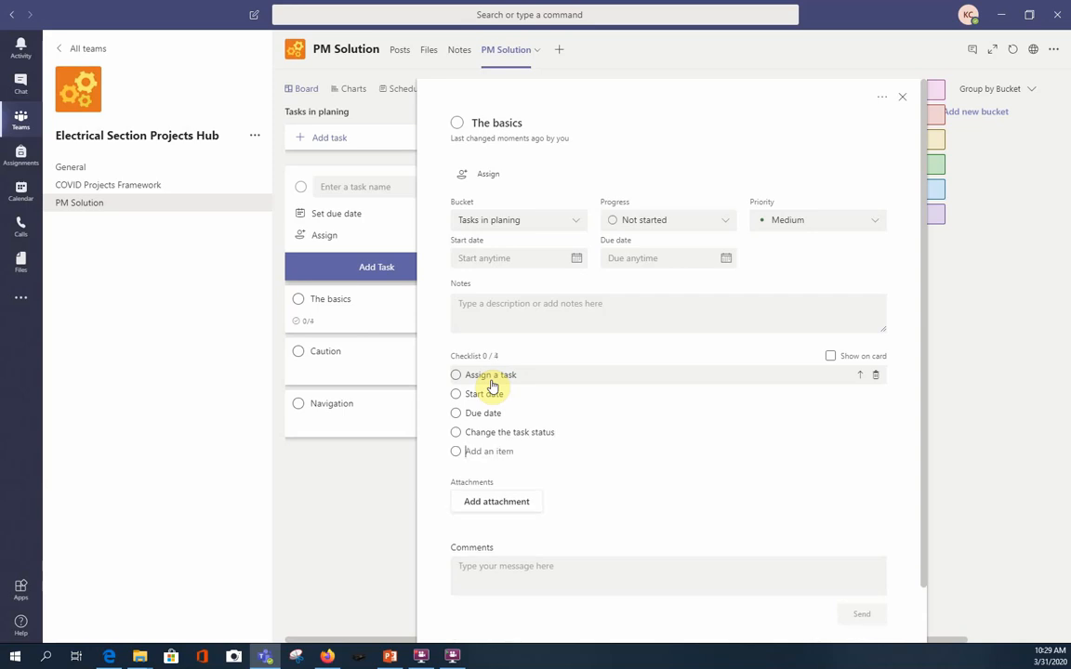
Add the checklist item "Move the task to another bucket" to The basics task.
{"action": "type", "text": "Move the task to another b"}
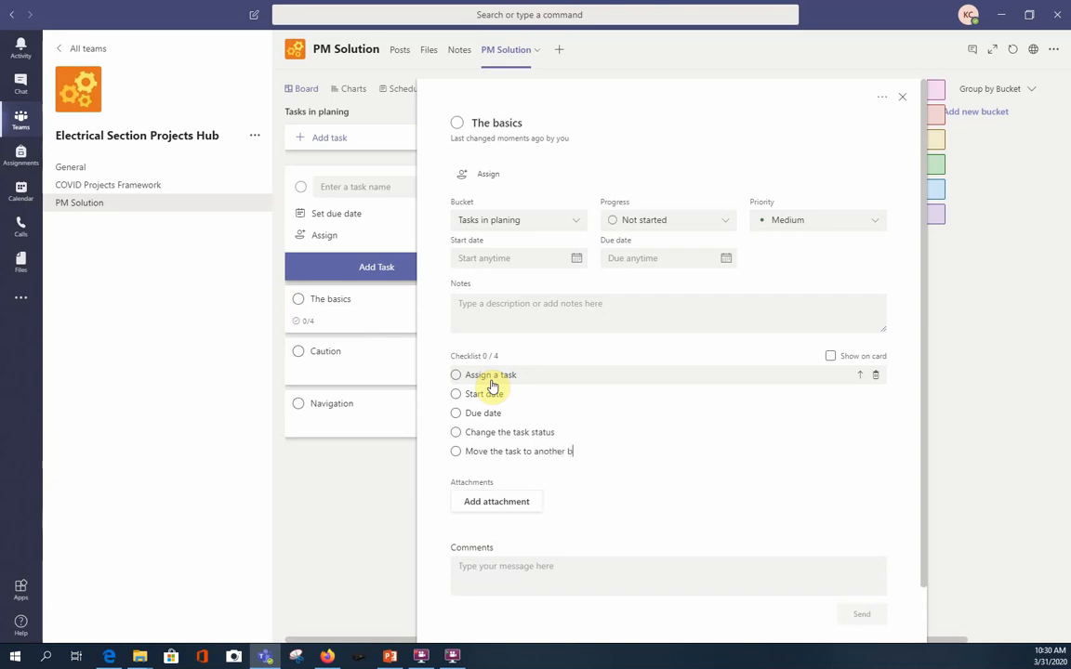
{"action": "type", "text": "ucket"}
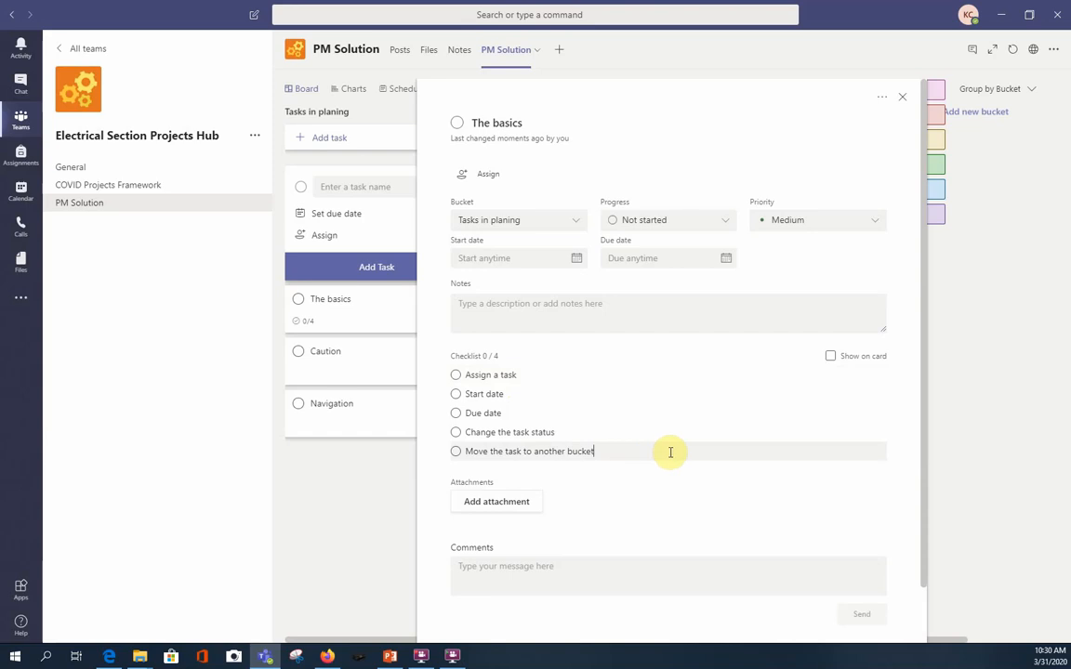
Assign The basics task to the project owner's own account and check off the "Assign a task" checklist item.
{"action": "left_click", "coordinate": [493, 177]}
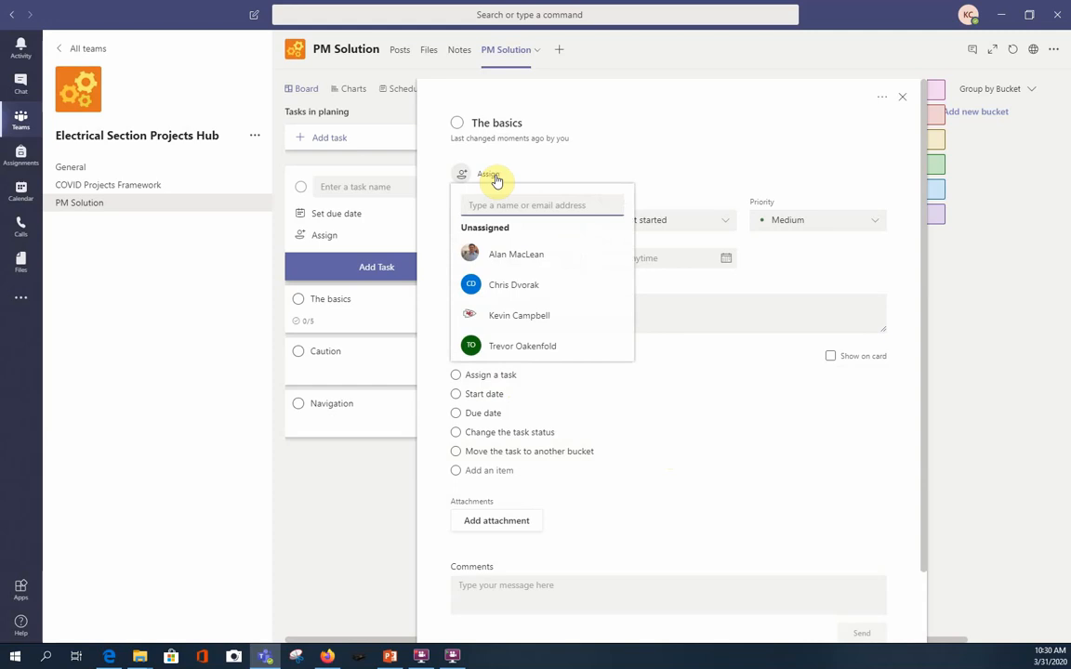
{"action": "left_click", "coordinate": [527, 320]}
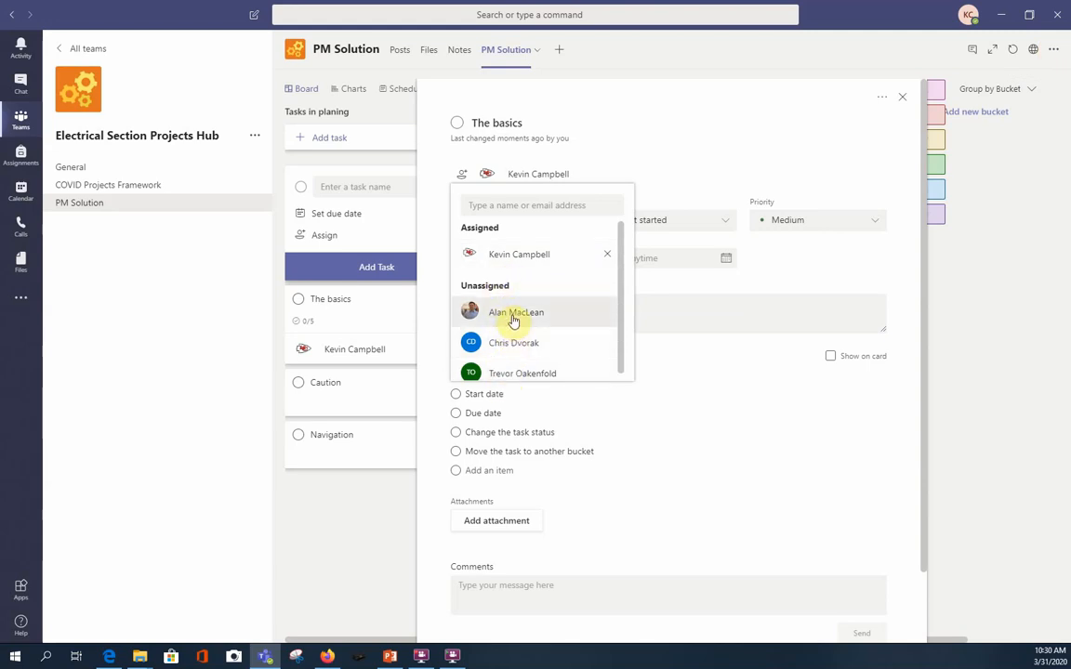
{"action": "left_click", "coordinate": [734, 466]}
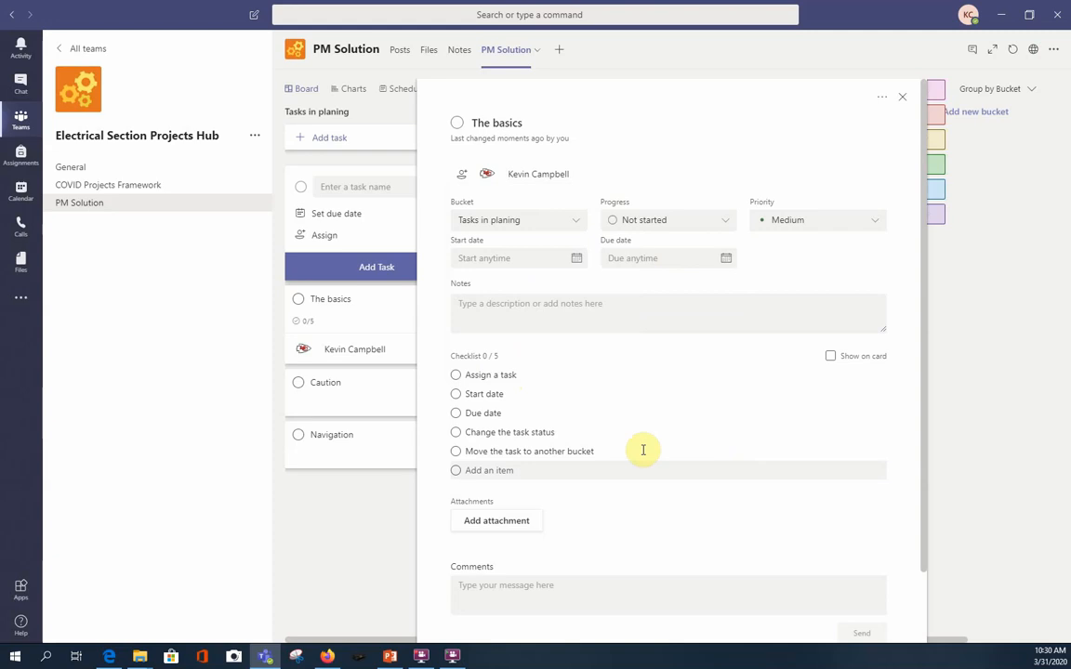
{"action": "left_click", "coordinate": [455, 376]}
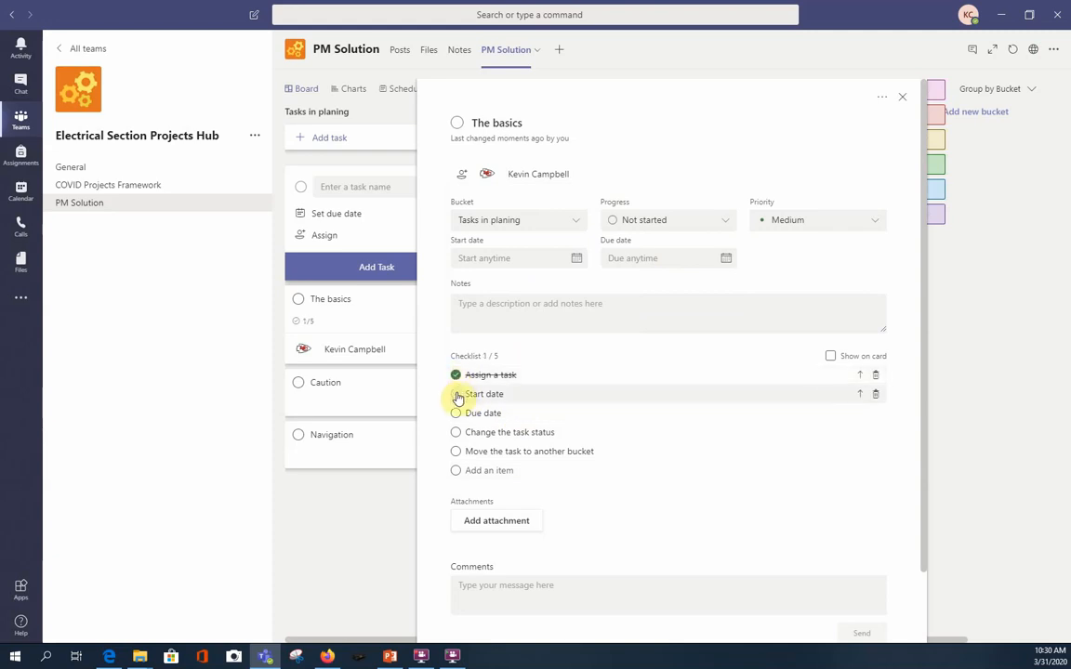
Check off the "Start date" checklist item and set the task's start date to 03/31/2020.
{"action": "left_click", "coordinate": [456, 395]}
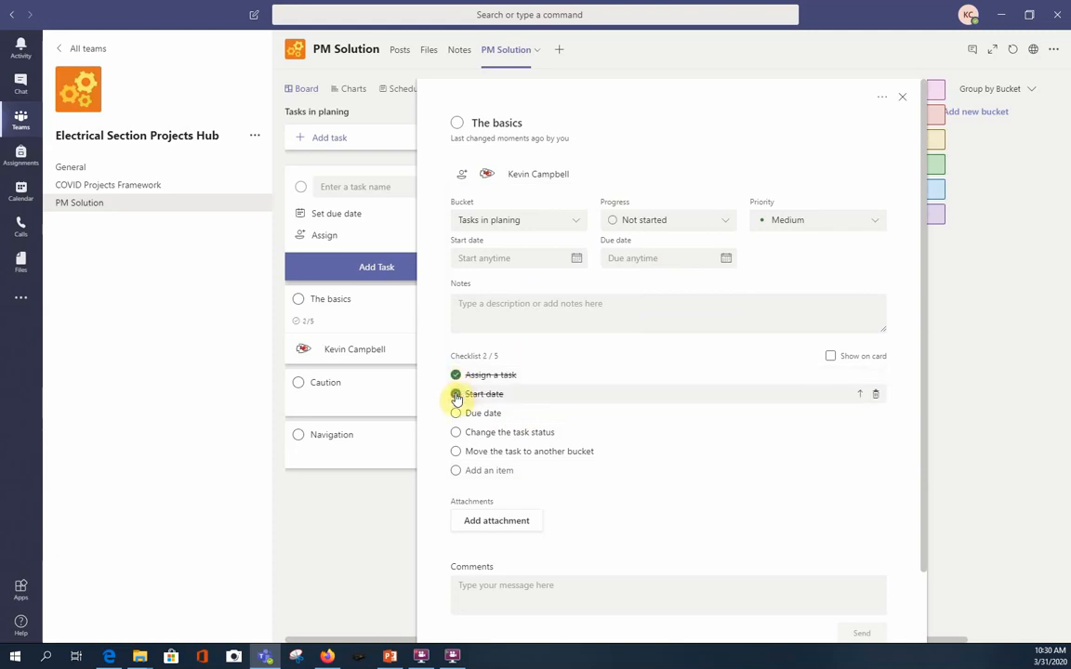
{"action": "left_click", "coordinate": [550, 257]}
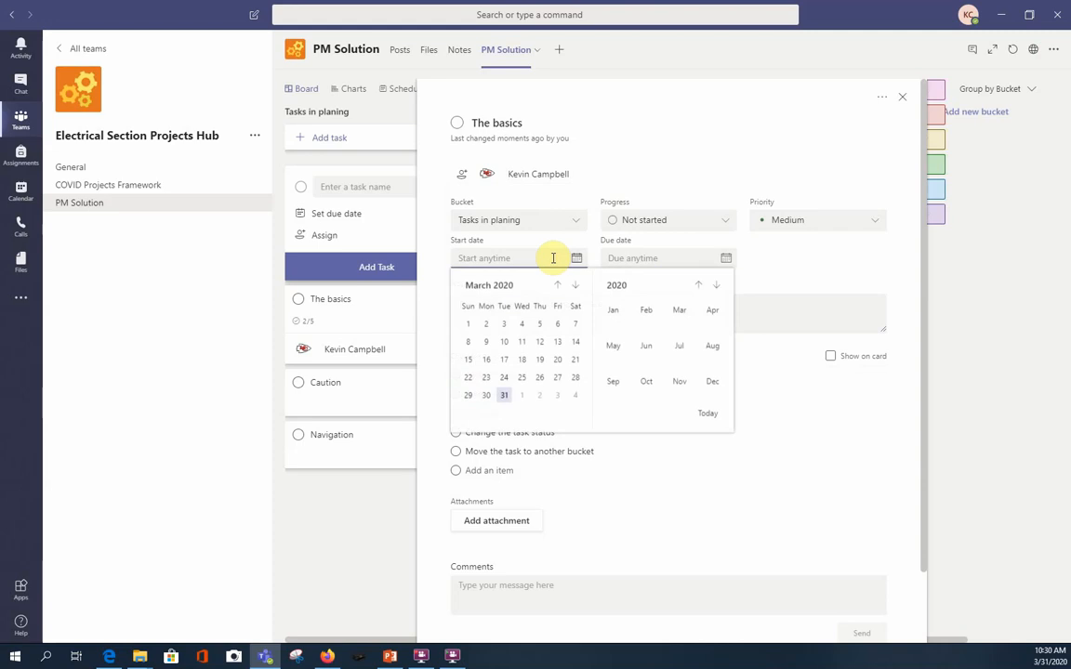
{"action": "left_click", "coordinate": [504, 395]}
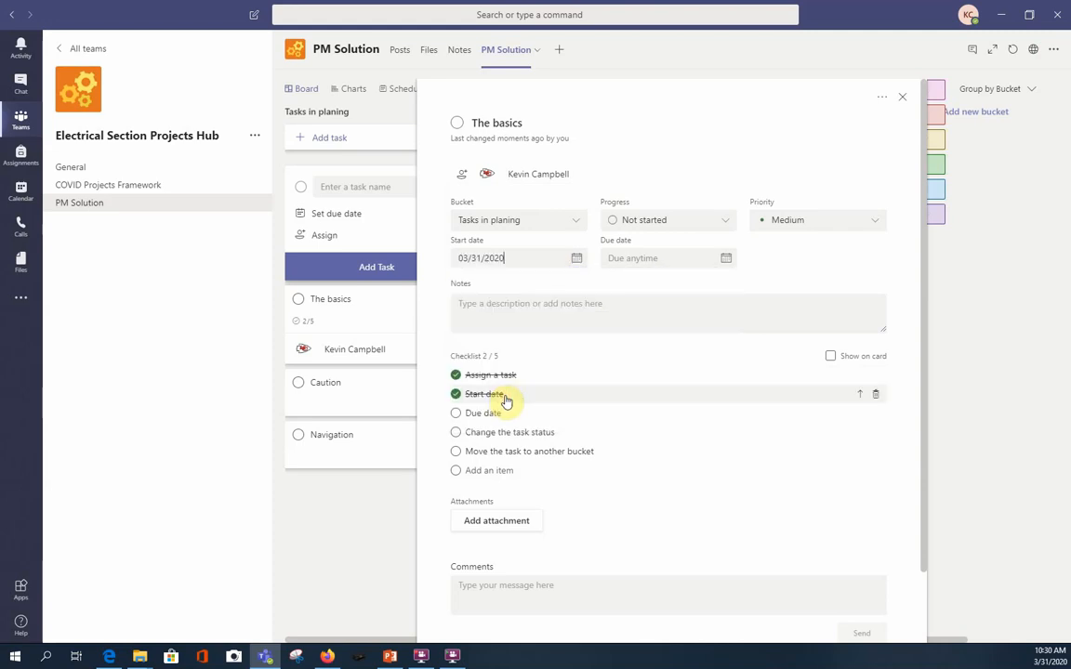
Check off the "Due date" checklist item and set the task's due date to 03/31/2020.
{"action": "left_click", "coordinate": [454, 414]}
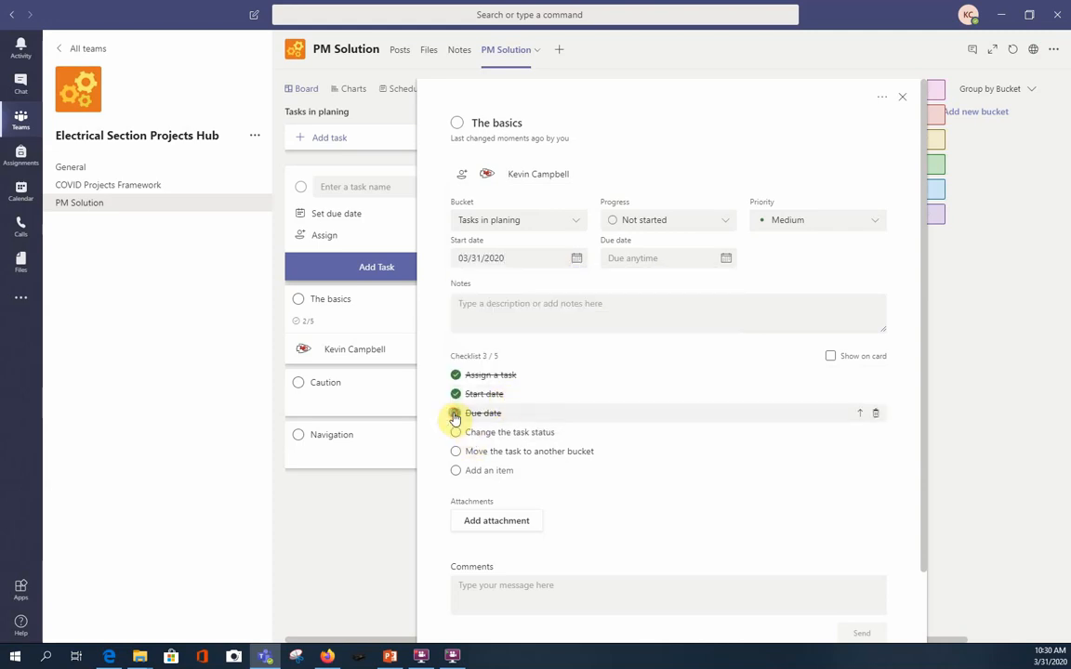
{"action": "left_click", "coordinate": [670, 257]}
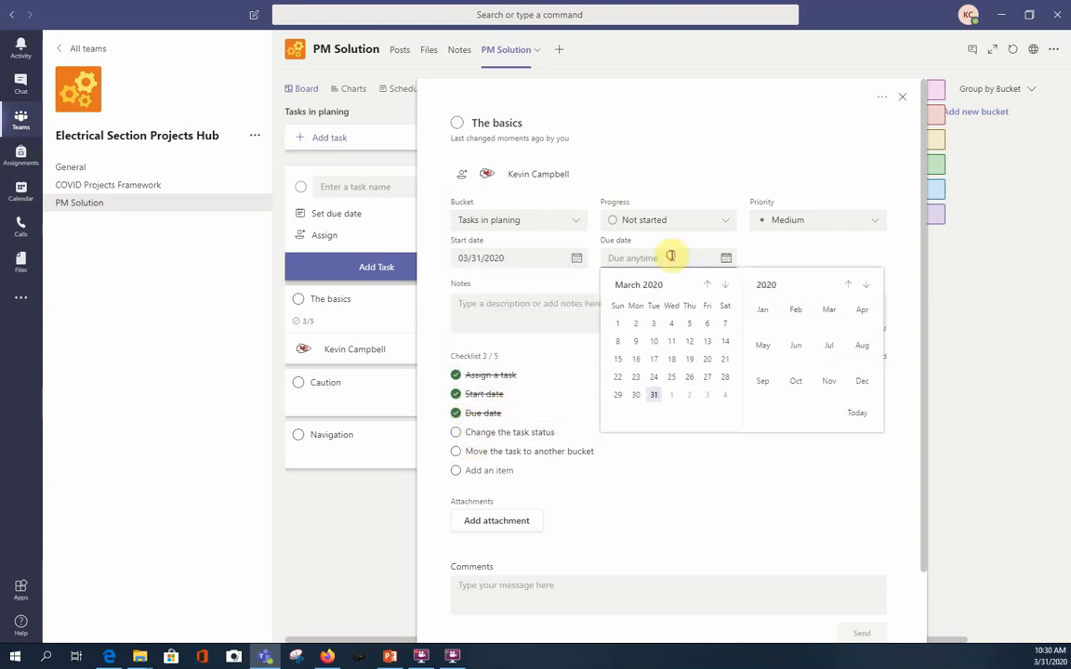
{"action": "left_click", "coordinate": [652, 395]}
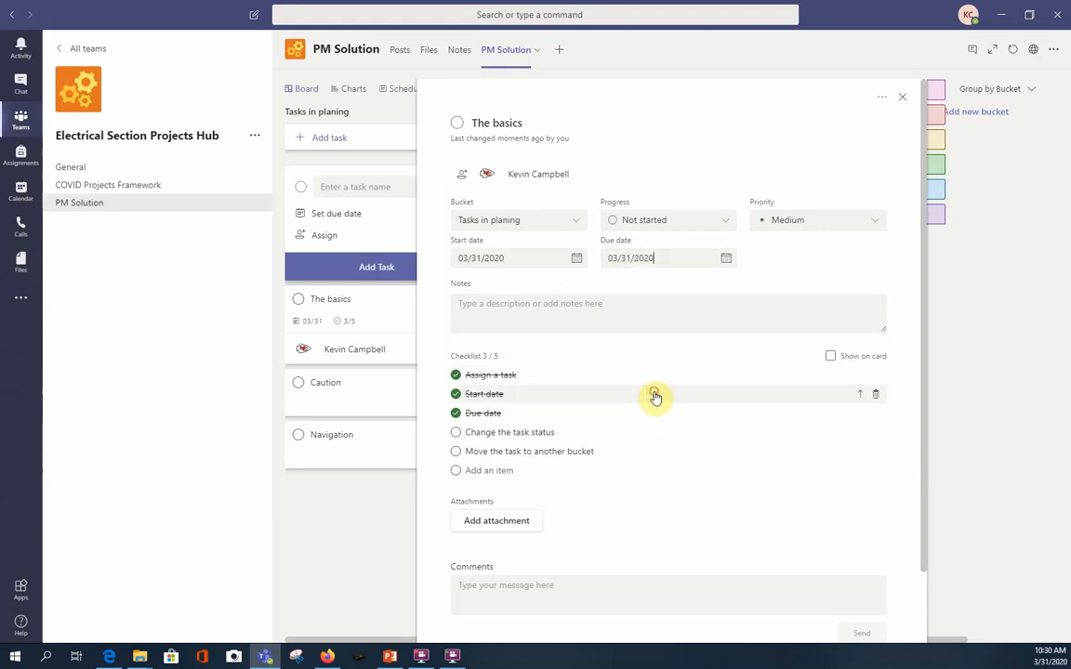
Check off the "Change the task status" checklist item and set the task's progress to In progress.
{"action": "left_click", "coordinate": [456, 433]}
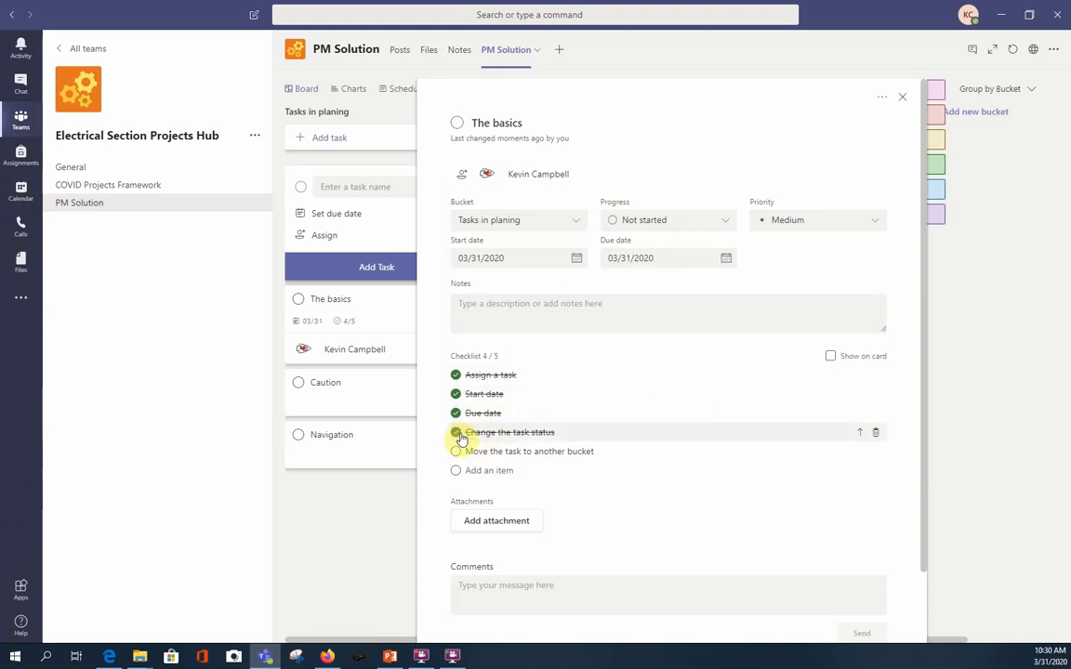
{"action": "left_click", "coordinate": [729, 222]}
{"action": "left_click", "coordinate": [683, 262]}
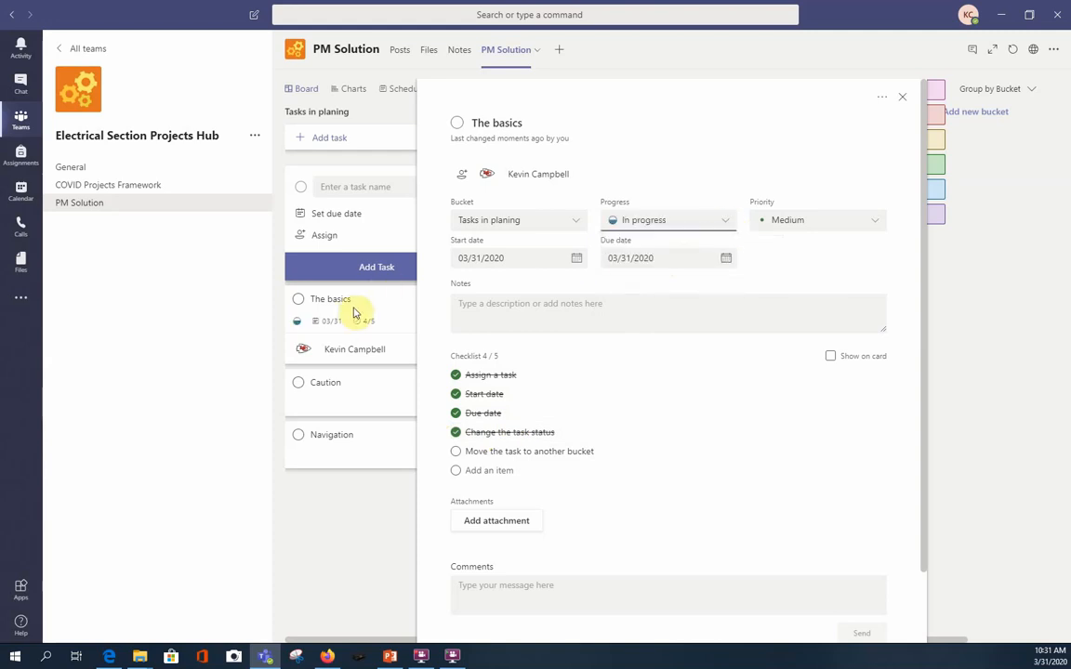
Show The basics task's checklist on its board card and close the task details.
{"action": "left_click", "coordinate": [830, 358]}
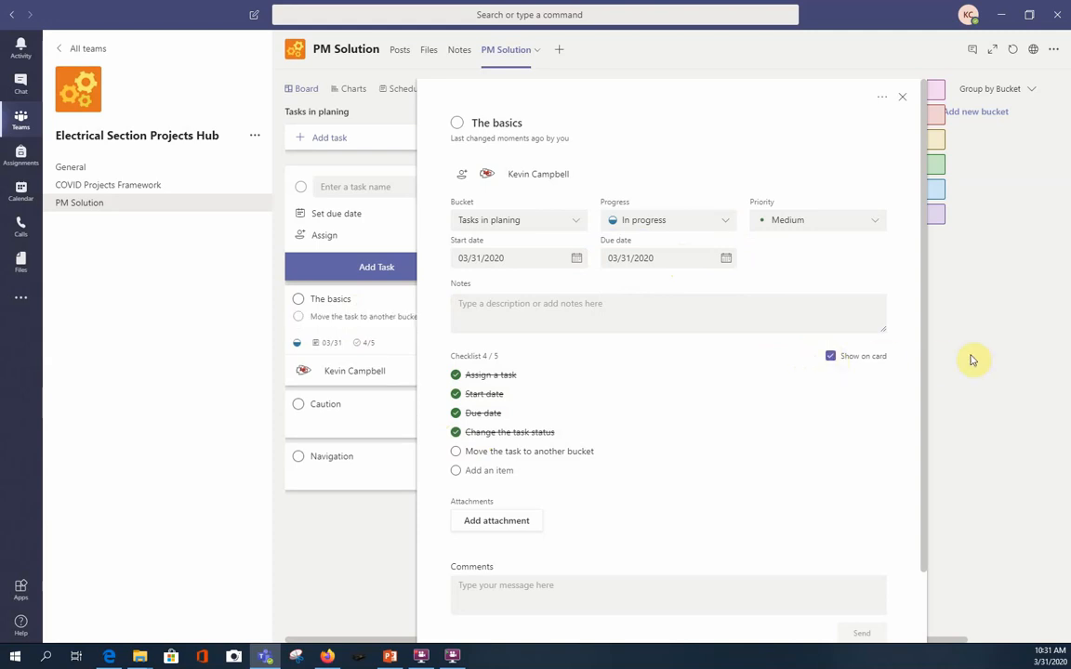
{"action": "left_click", "coordinate": [830, 358]}
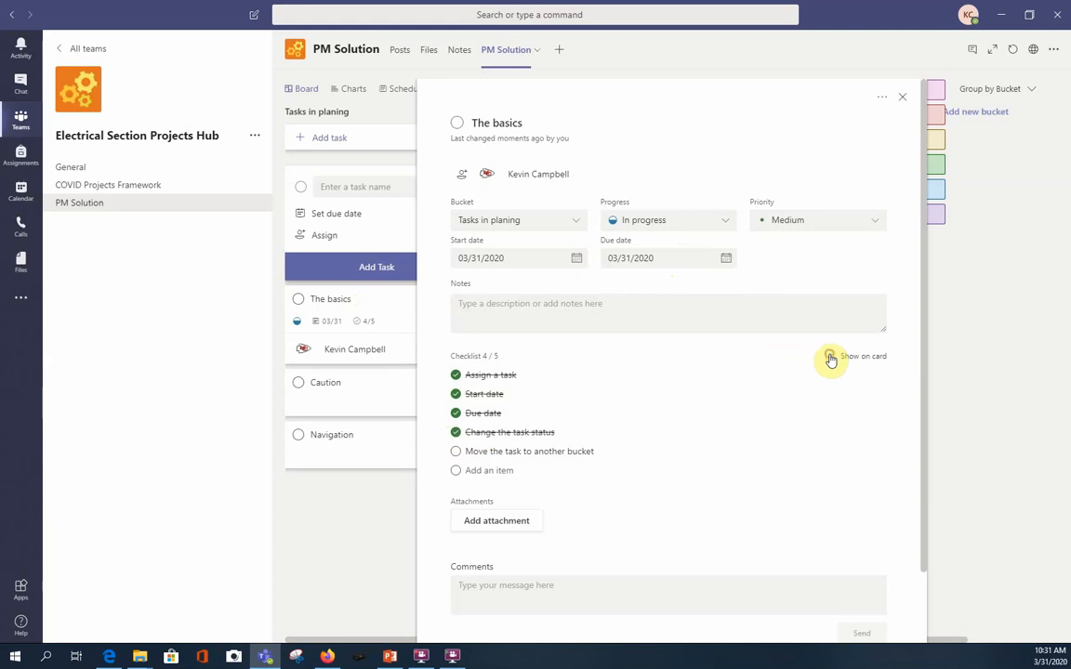
{"action": "left_click", "coordinate": [830, 358]}
{"action": "left_click", "coordinate": [980, 382]}
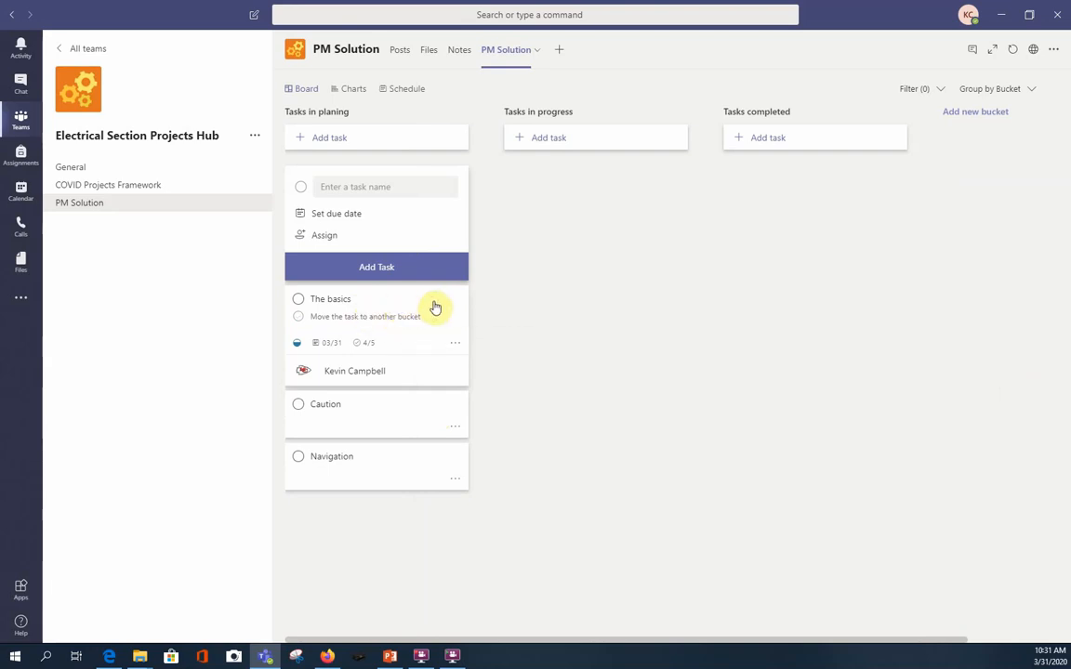
Move The basics task to the Tasks in progress bucket and return it to Tasks in planing.
{"action": "left_click_drag", "start_coordinate": [436, 308], "coordinate": [642, 178]}
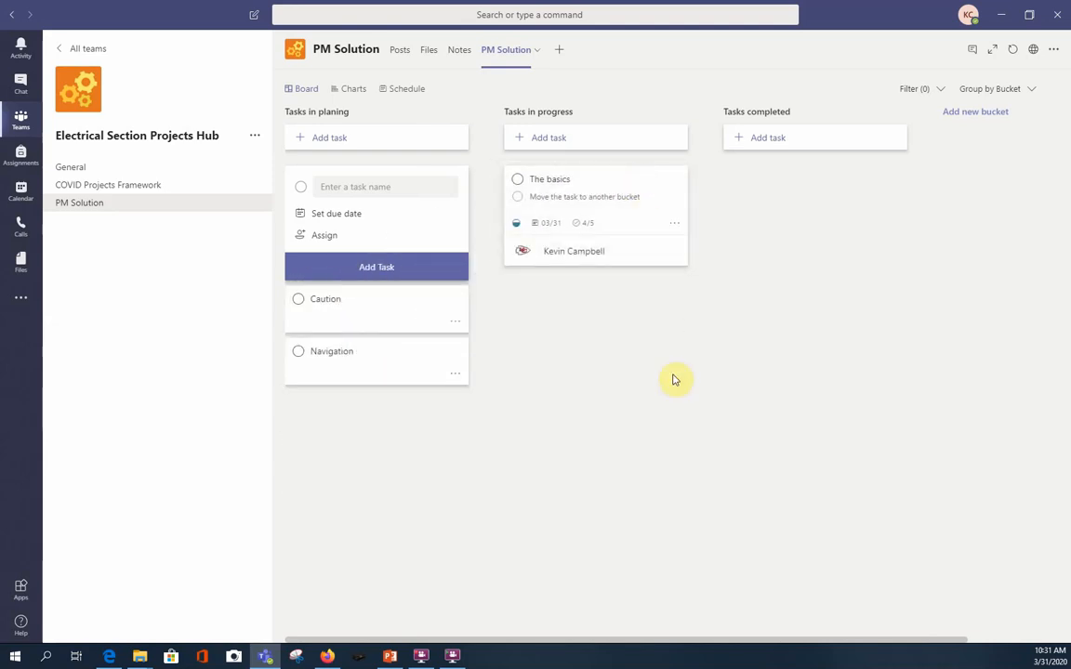
{"action": "left_click", "coordinate": [666, 201]}
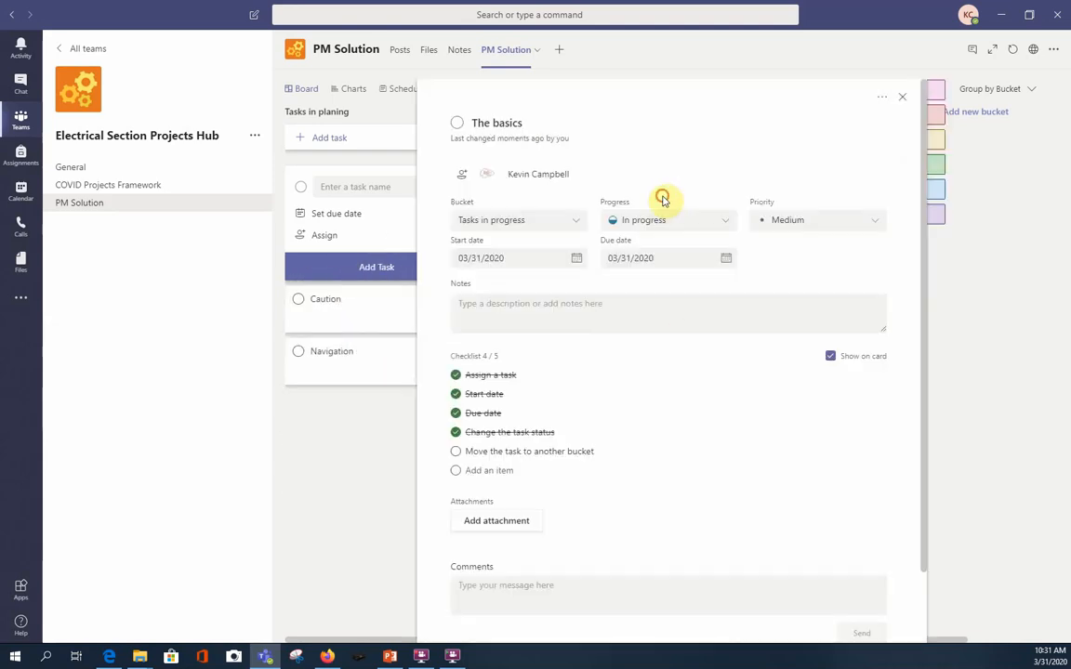
{"action": "left_click", "coordinate": [572, 220]}
{"action": "left_click", "coordinate": [544, 247]}
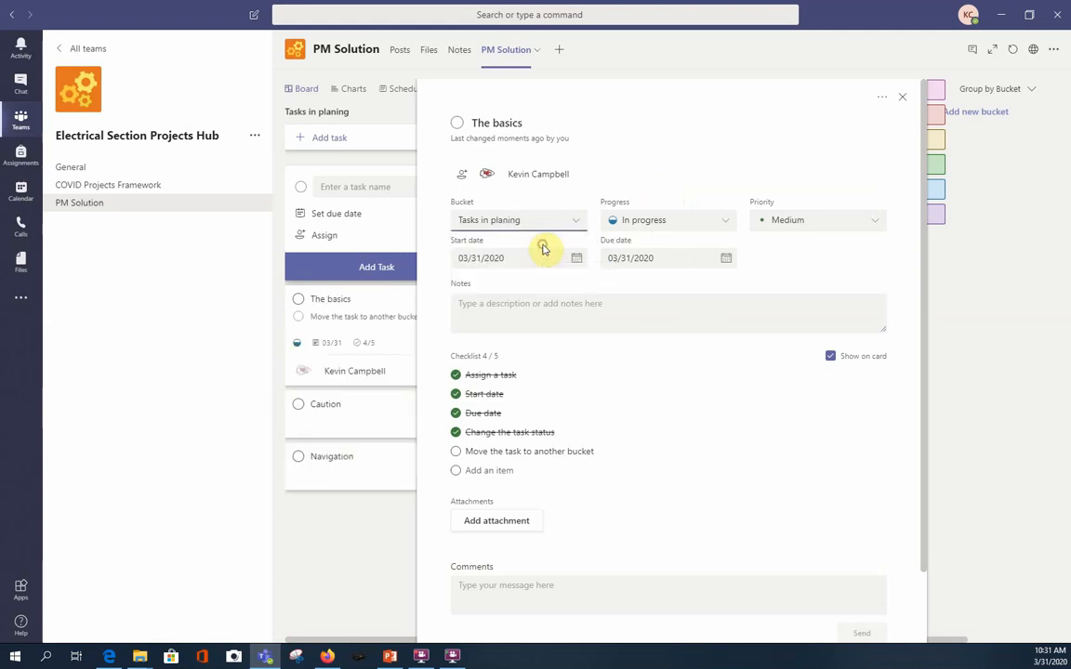
{"action": "left_click", "coordinate": [984, 326]}
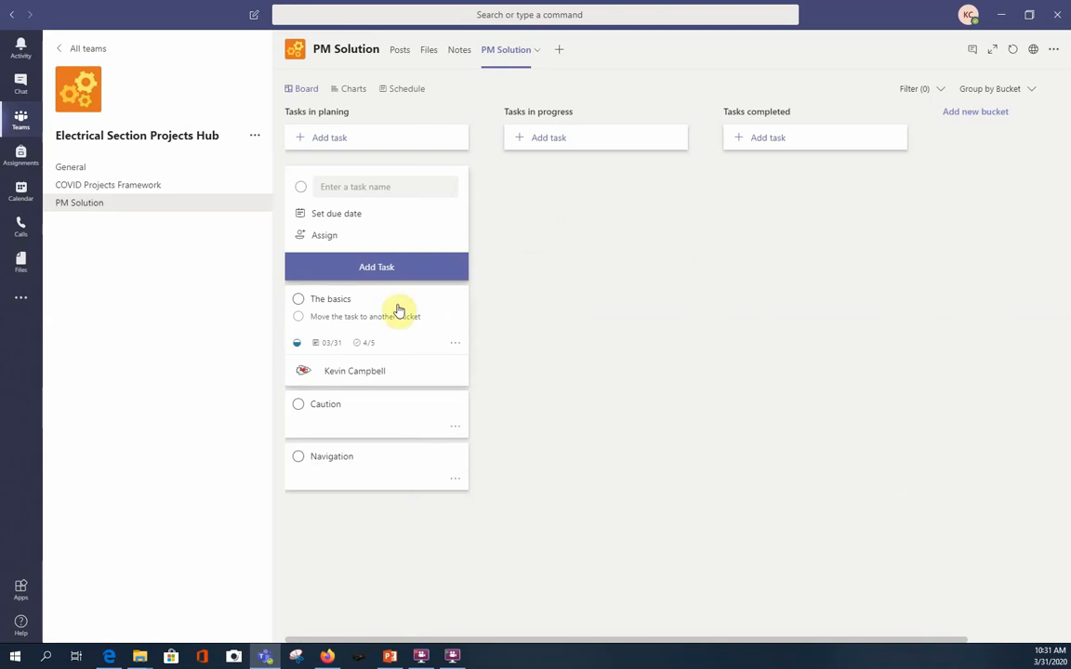
Move The basics task into the Tasks in progress bucket and check off its "Move the task to another bucket" item.
{"action": "left_click_drag", "start_coordinate": [398, 308], "coordinate": [619, 189]}
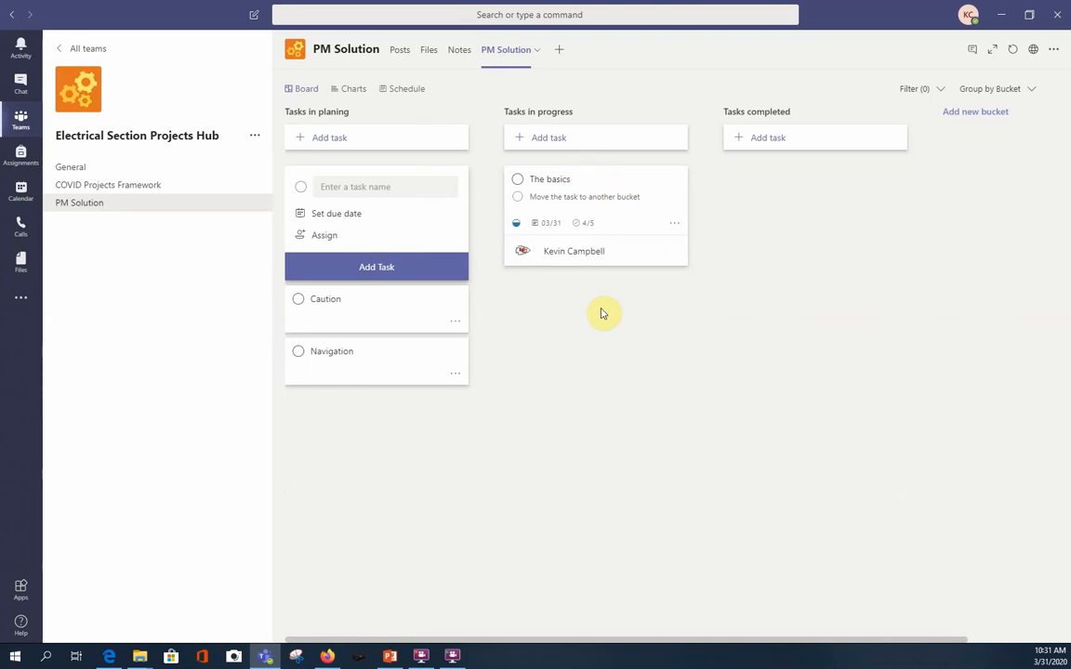
{"action": "left_click", "coordinate": [599, 177]}
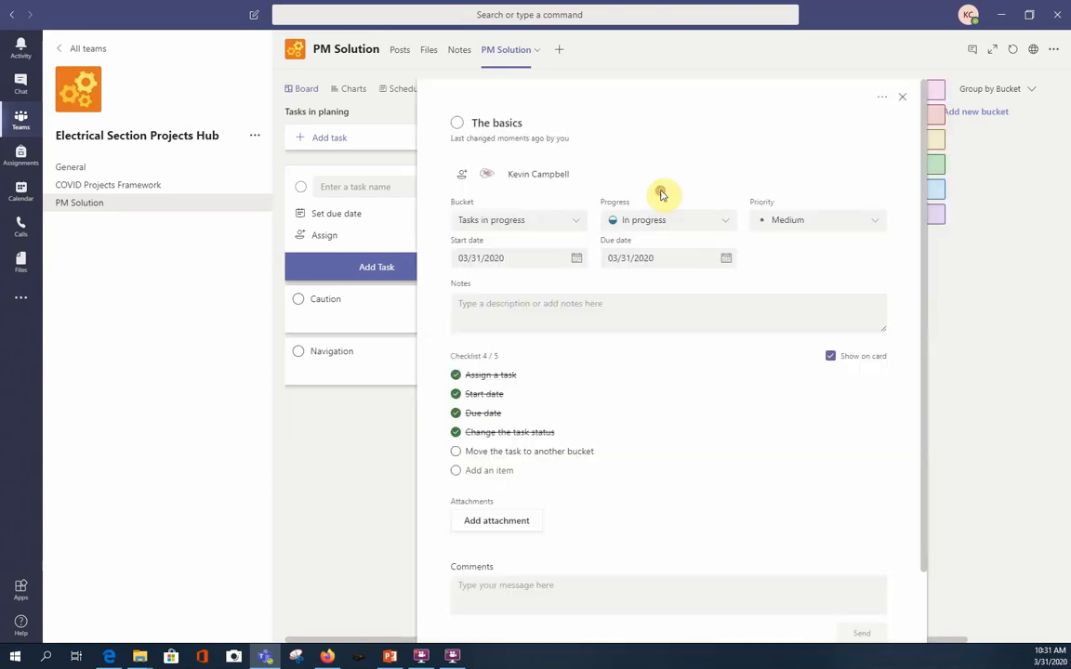
{"action": "left_click", "coordinate": [456, 451]}
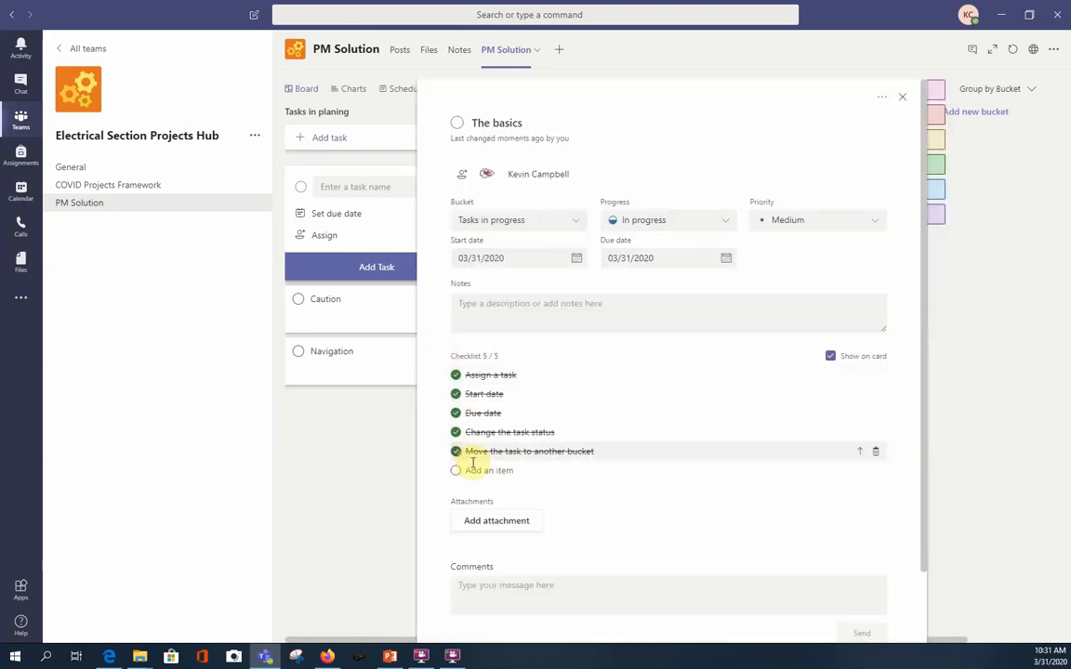
Set The basics task's progress to Completed and assign it to the Tasks completed bucket.
{"action": "left_click", "coordinate": [724, 222]}
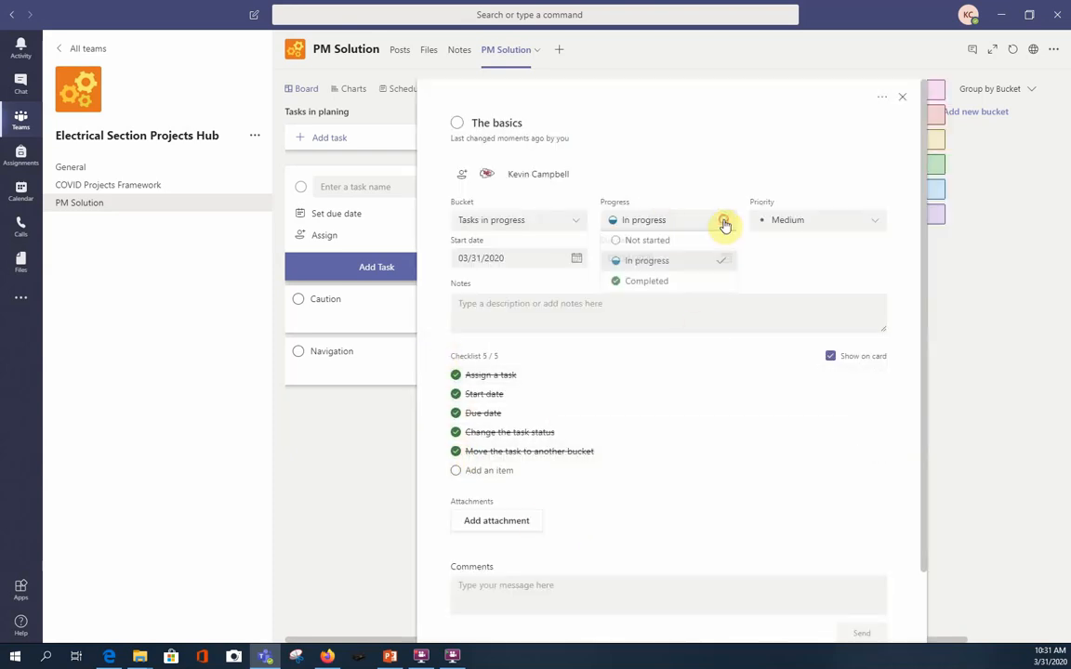
{"action": "left_click", "coordinate": [676, 283]}
{"action": "left_click", "coordinate": [577, 226]}
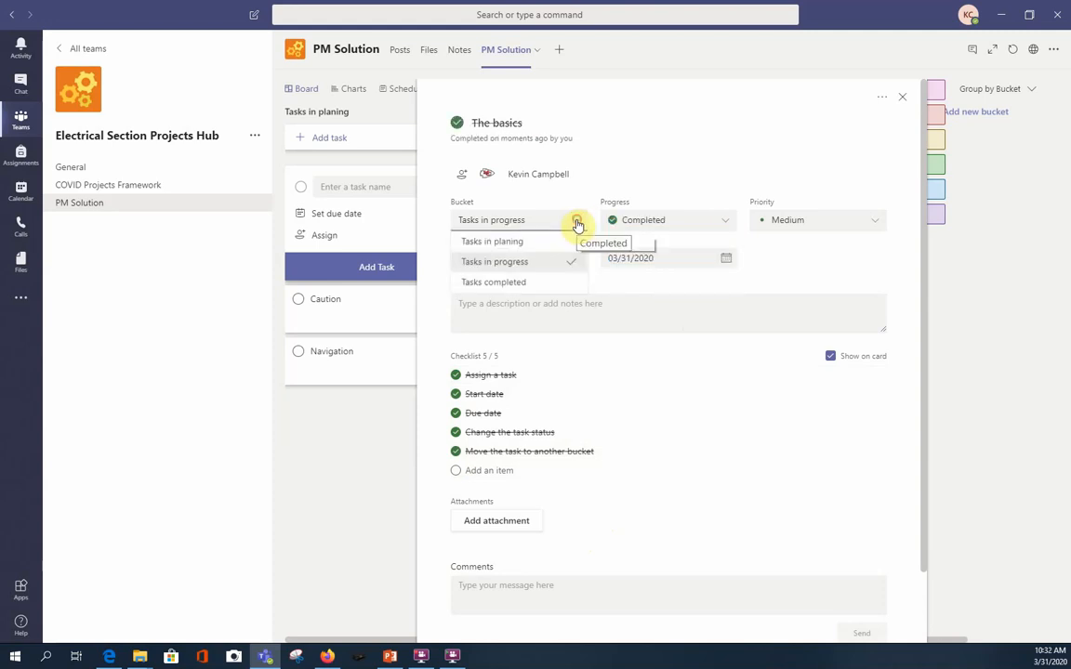
{"action": "left_click", "coordinate": [547, 284]}
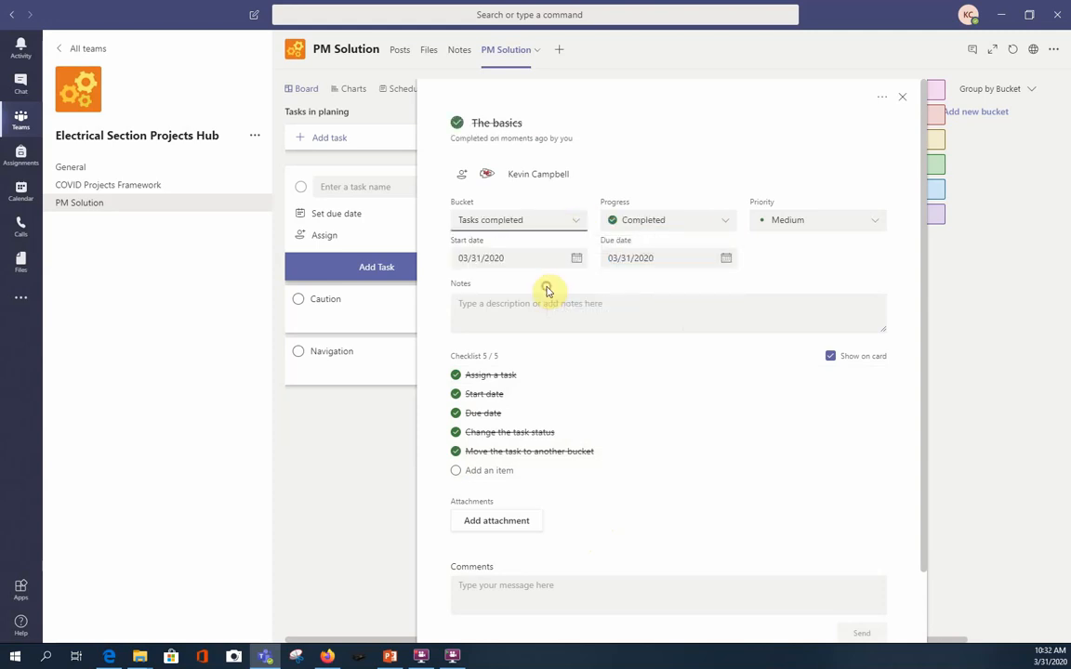
{"action": "left_click", "coordinate": [1034, 420]}
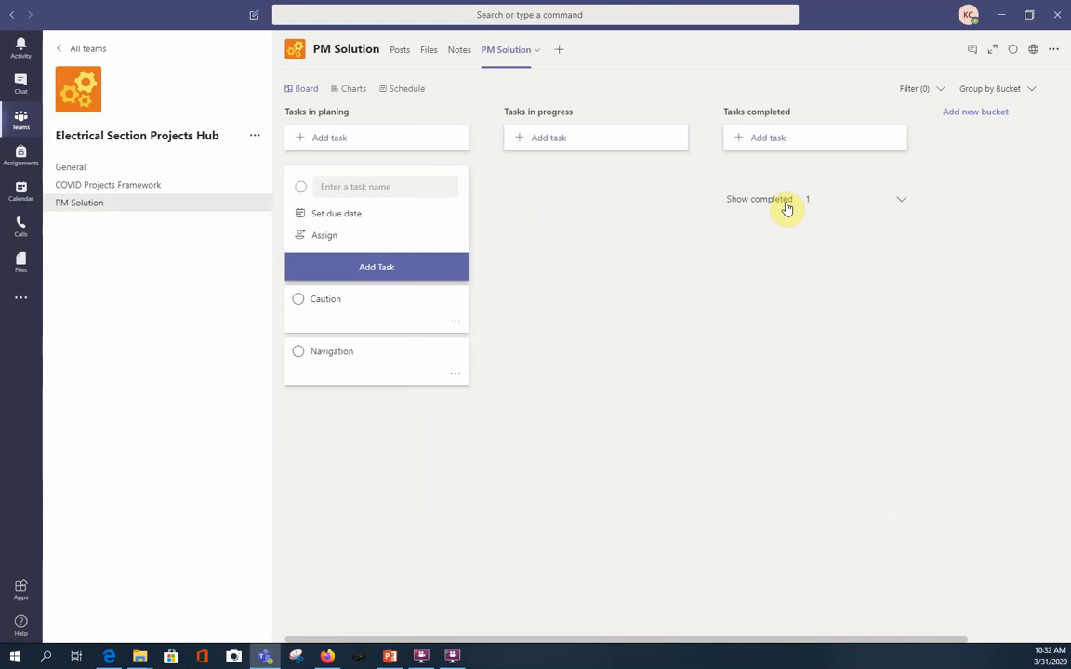
Expand the list of completed tasks in the Tasks completed bucket.
{"action": "left_click", "coordinate": [902, 204]}
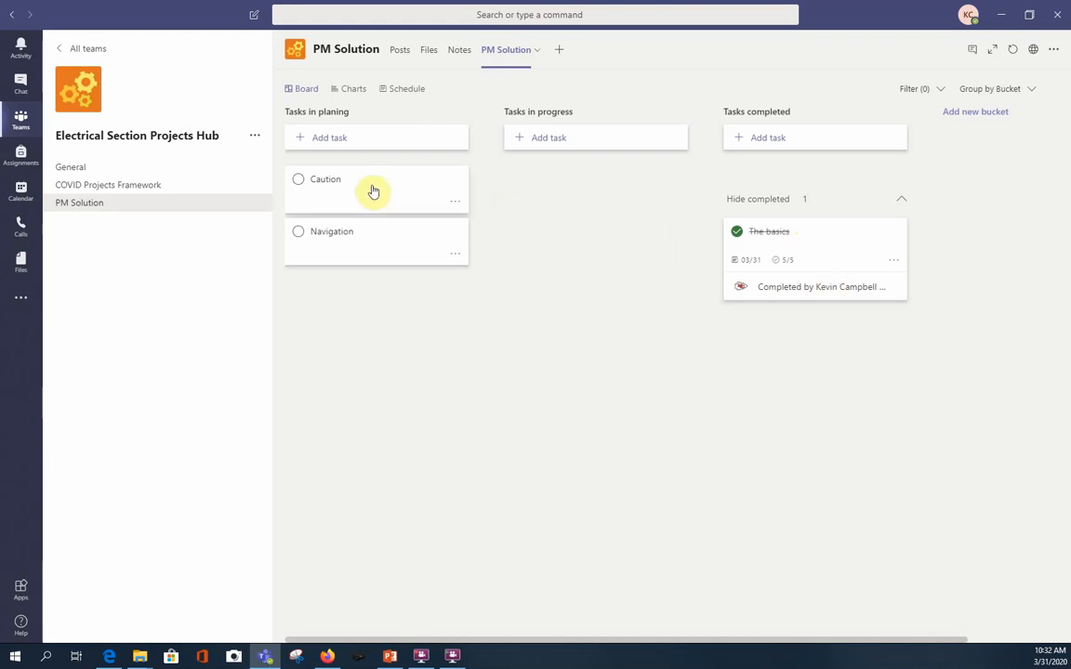
Correct the spelling of the first bucket's name so that it reads Tasks in planning.
{"action": "left_click", "coordinate": [339, 113]}
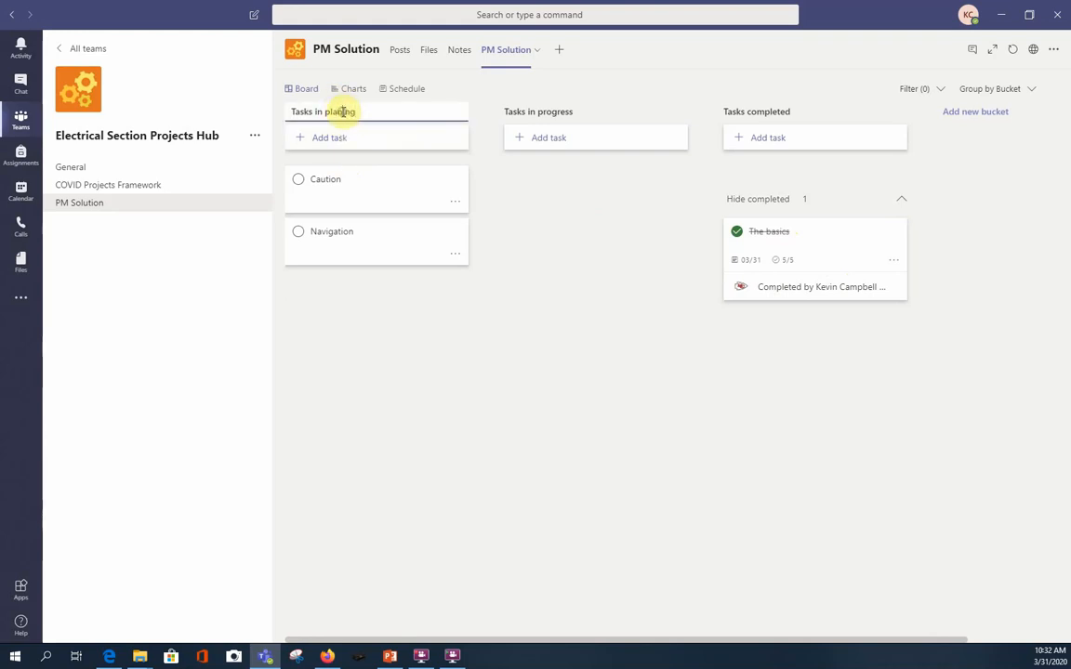
{"action": "left_click", "coordinate": [343, 111]}
{"action": "type", "text": "n"}
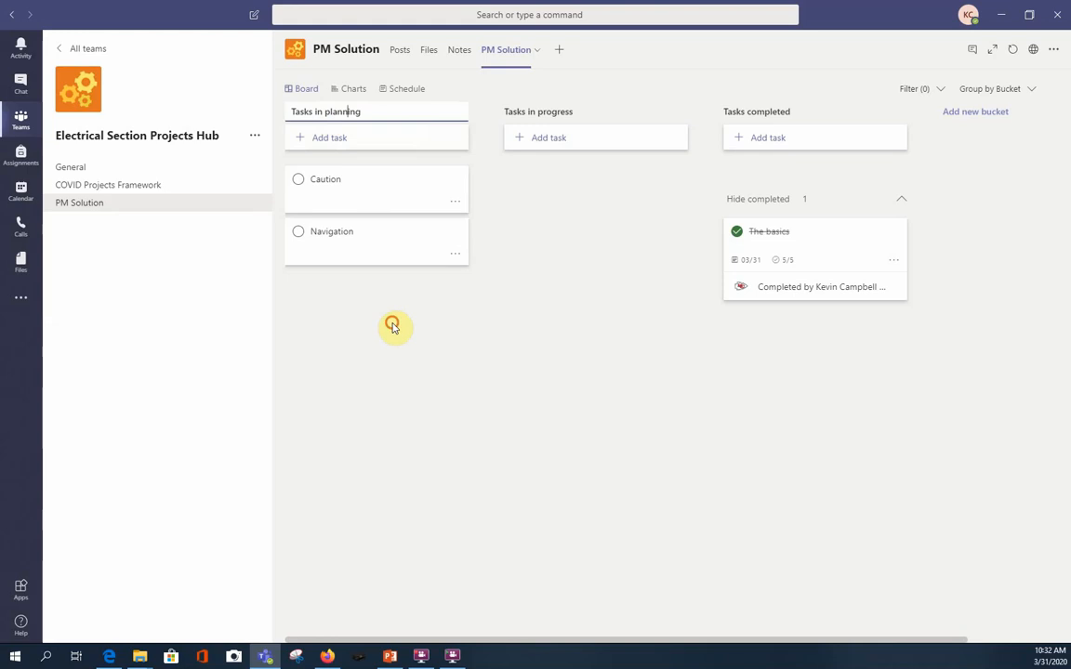
{"action": "left_click", "coordinate": [372, 288]}
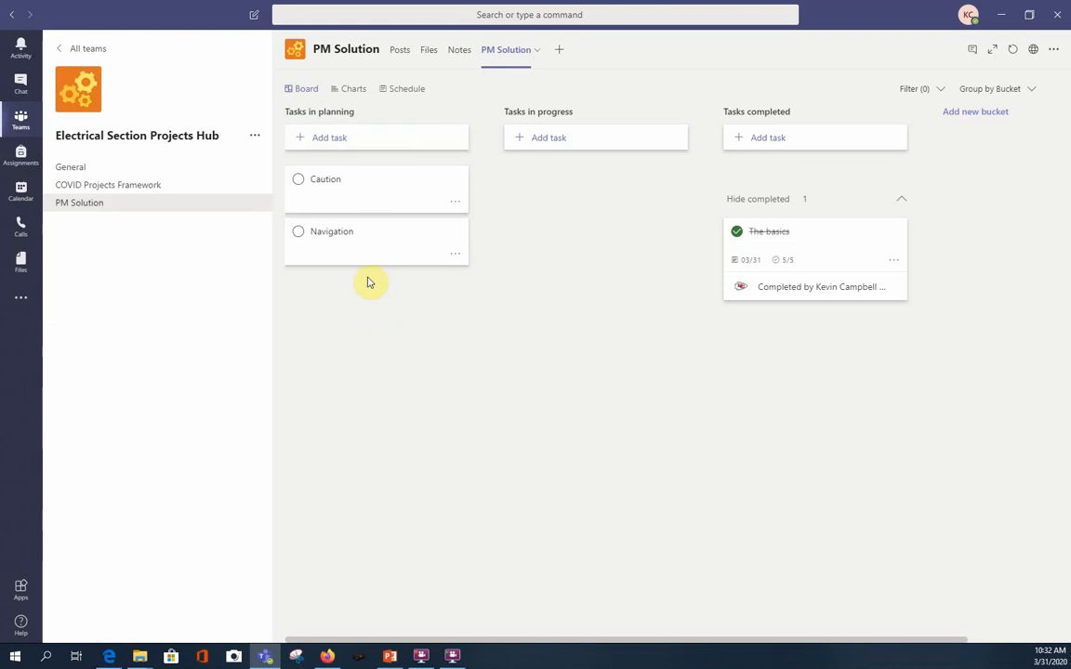
Add the checklist items "Deleting cards" and "Deleting channels" to the Caution task.
{"action": "left_click", "coordinate": [375, 191]}
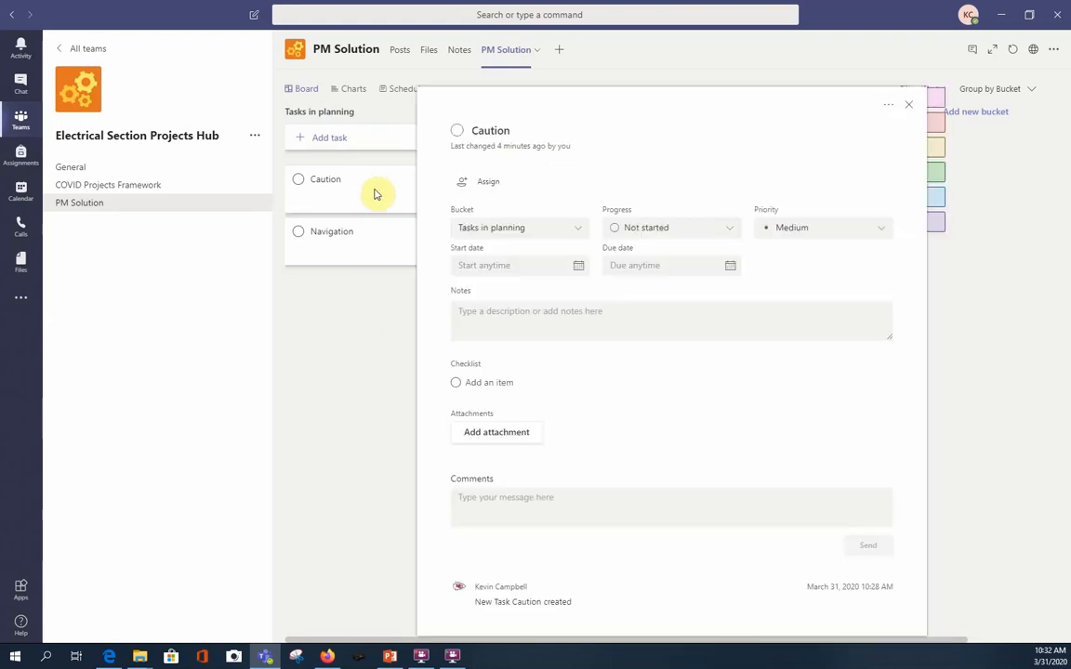
{"action": "left_click", "coordinate": [474, 381]}
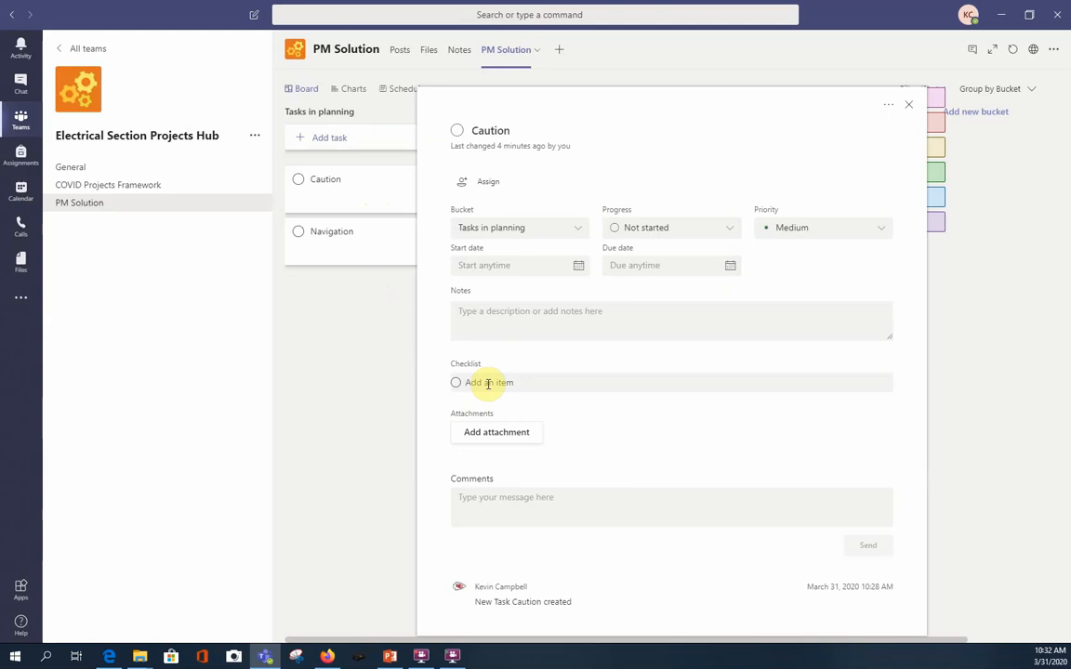
{"action": "type", "text": "Deleting cards"}
{"action": "key", "text": "Return"}
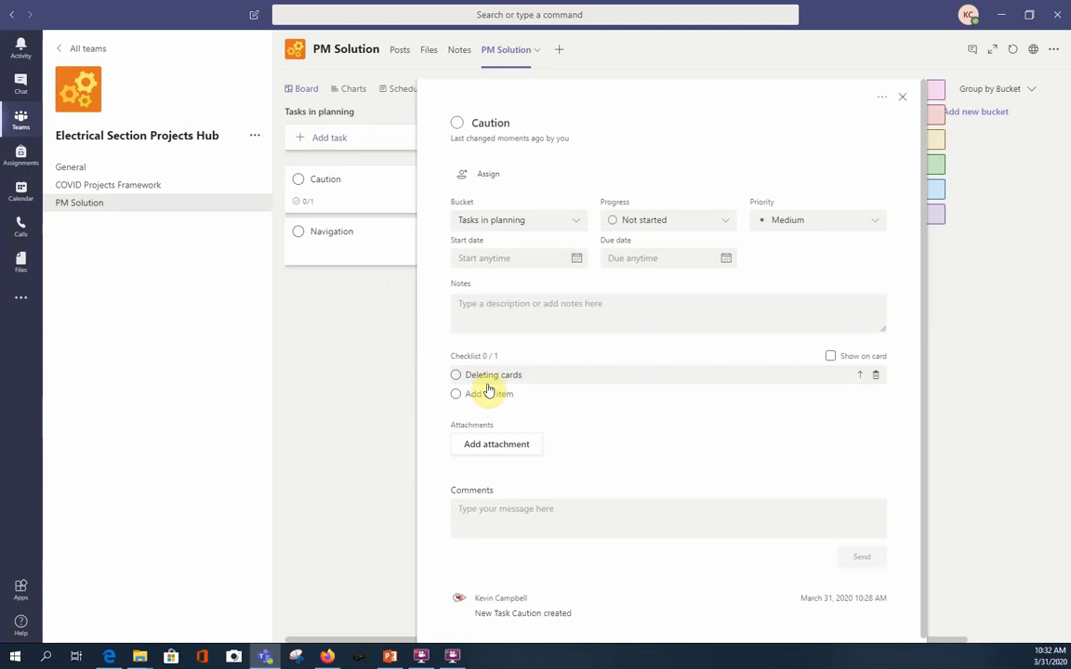
{"action": "type", "text": "Deleting channels"}
Assign the Caution task to yourself and set both its start date and due date to 03/31/2020.
{"action": "left_click", "coordinate": [486, 173]}
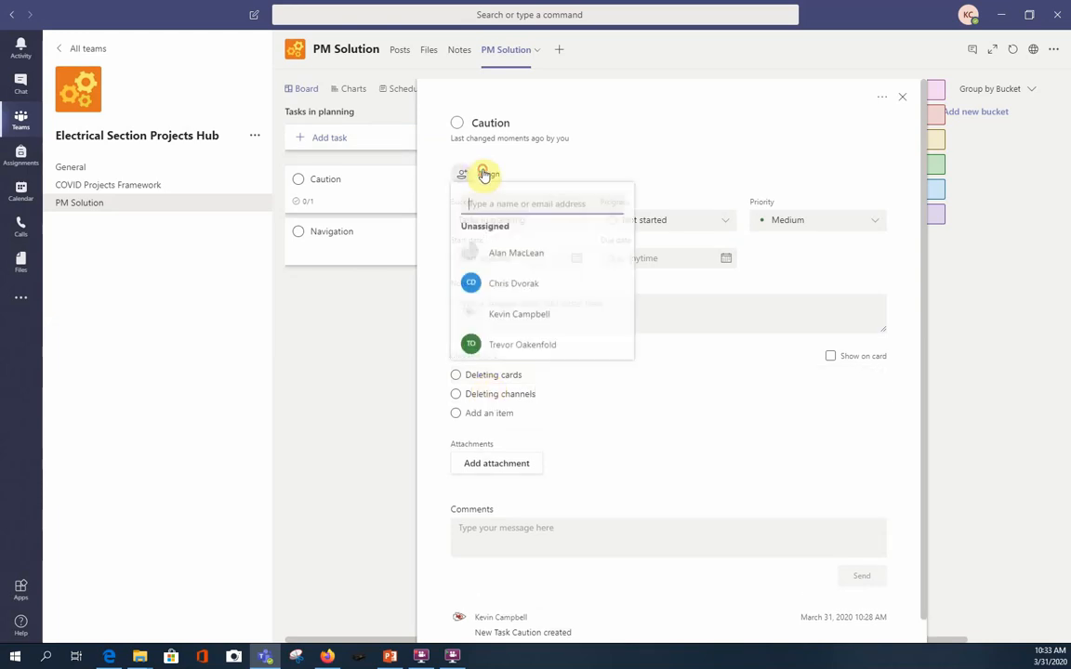
{"action": "left_click", "coordinate": [465, 314]}
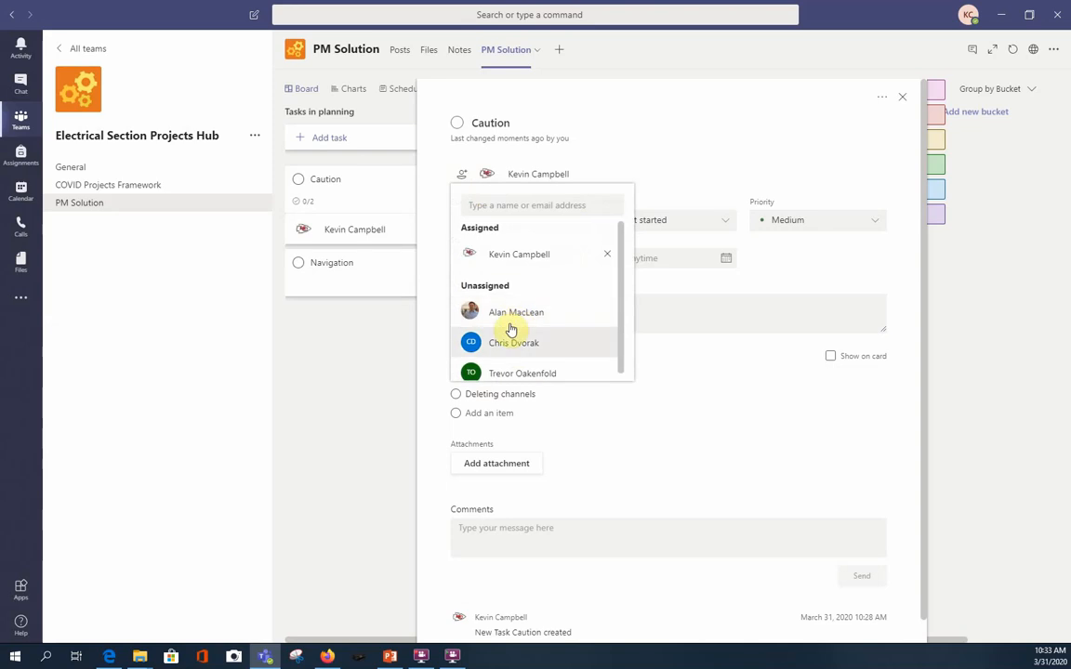
{"action": "left_click", "coordinate": [650, 458]}
{"action": "left_click", "coordinate": [569, 257]}
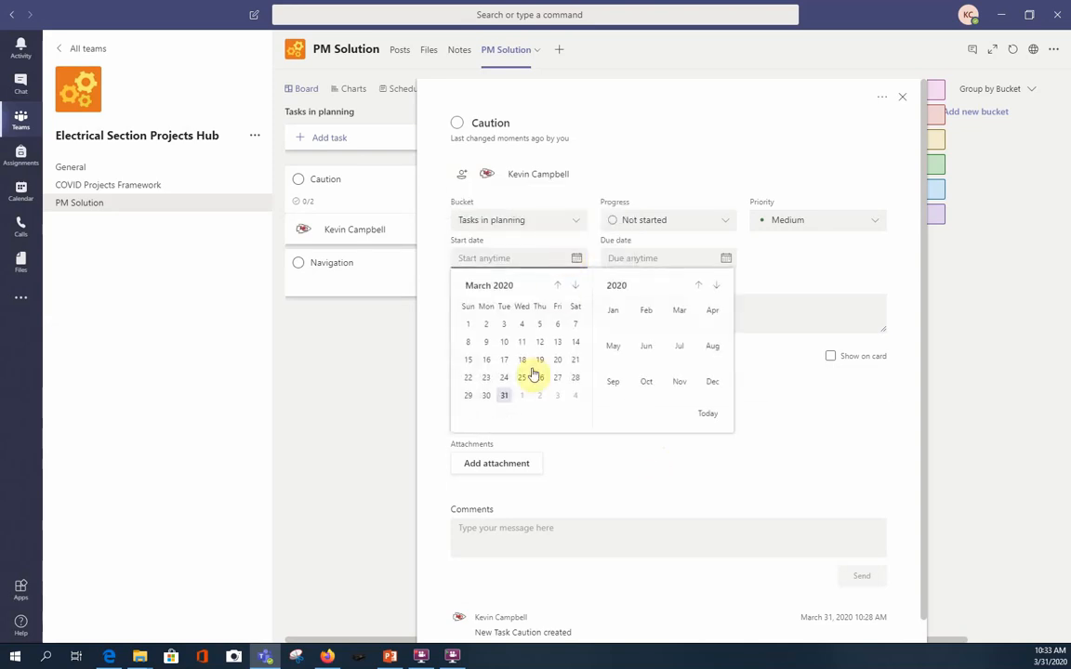
{"action": "left_click", "coordinate": [507, 398]}
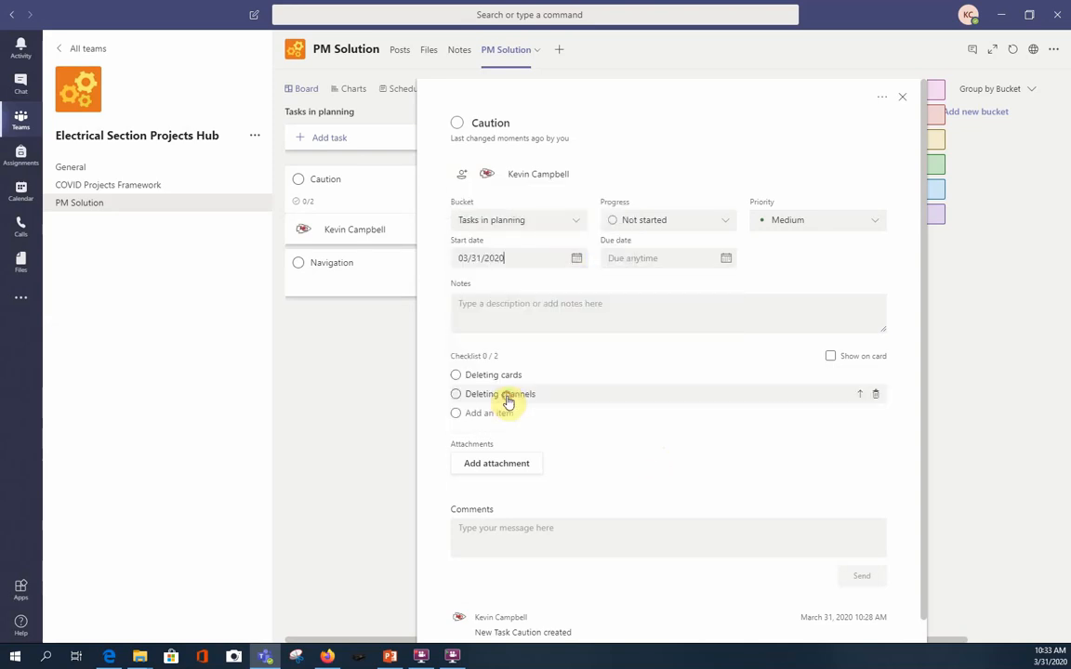
{"action": "left_click", "coordinate": [681, 258]}
{"action": "left_click", "coordinate": [651, 398]}
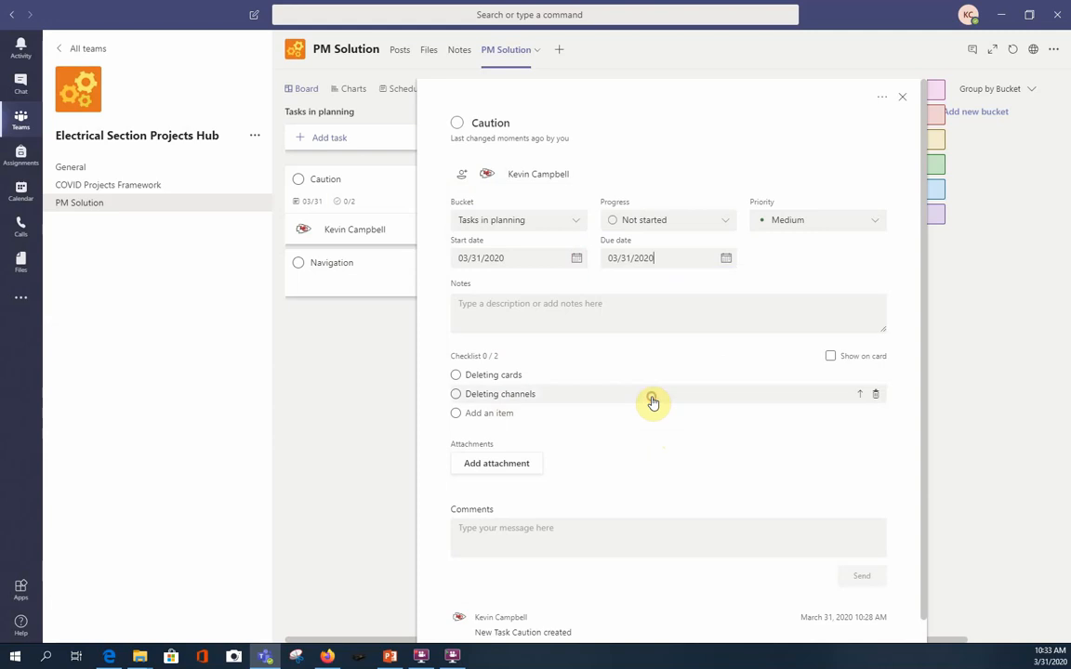
Set the Caution task's progress to In progress and its bucket to Tasks in progress.
{"action": "left_click", "coordinate": [717, 223]}
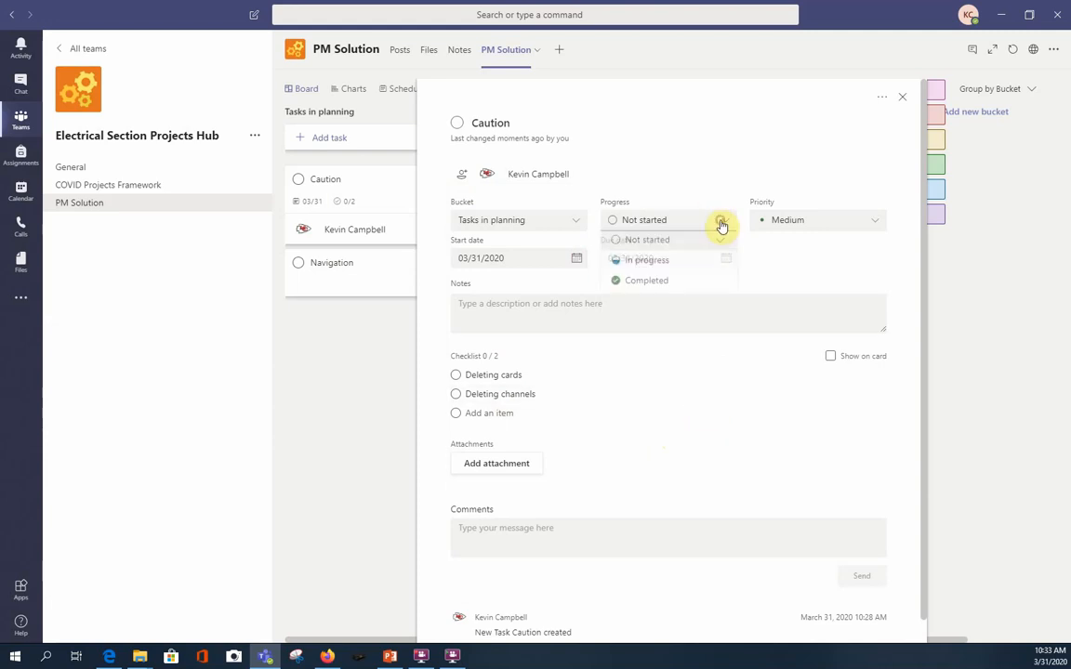
{"action": "left_click", "coordinate": [674, 267]}
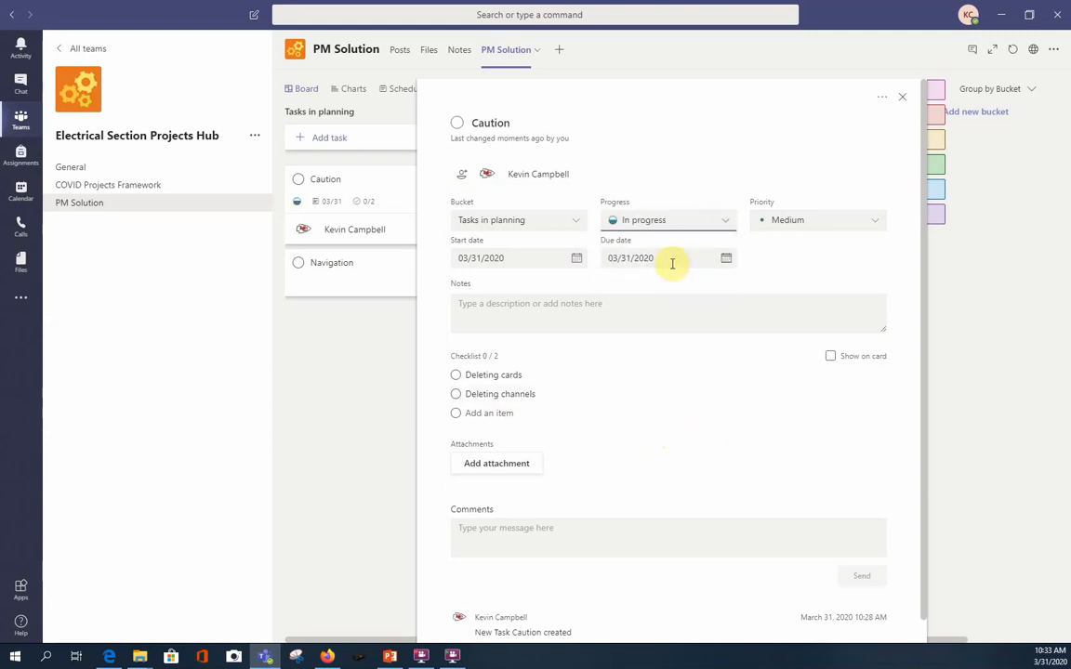
{"action": "left_click", "coordinate": [574, 220]}
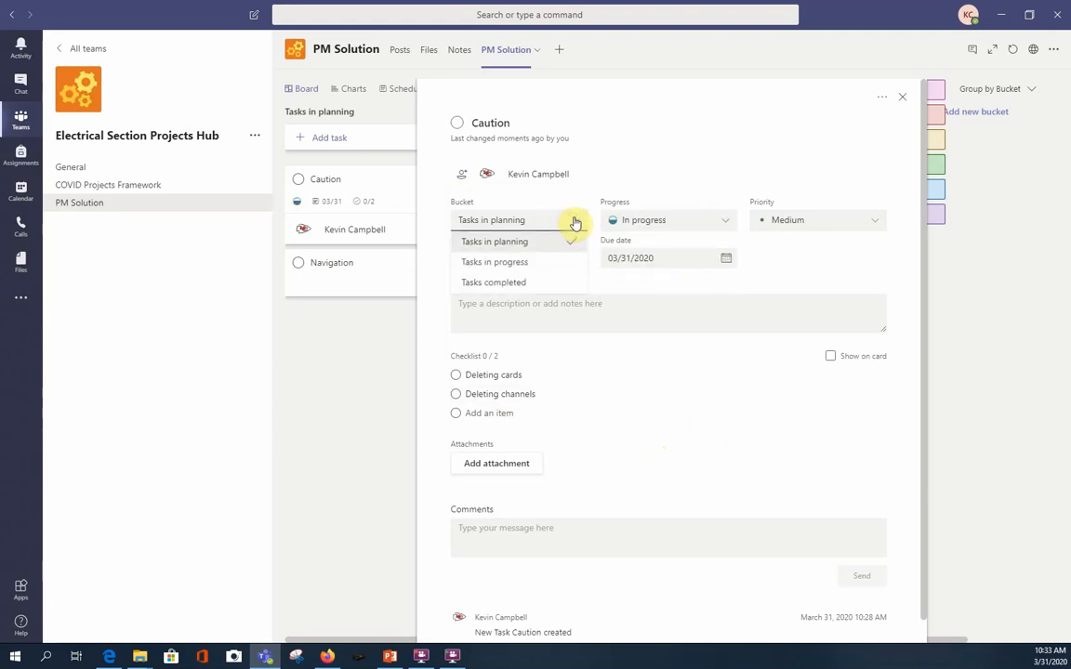
{"action": "left_click", "coordinate": [536, 265]}
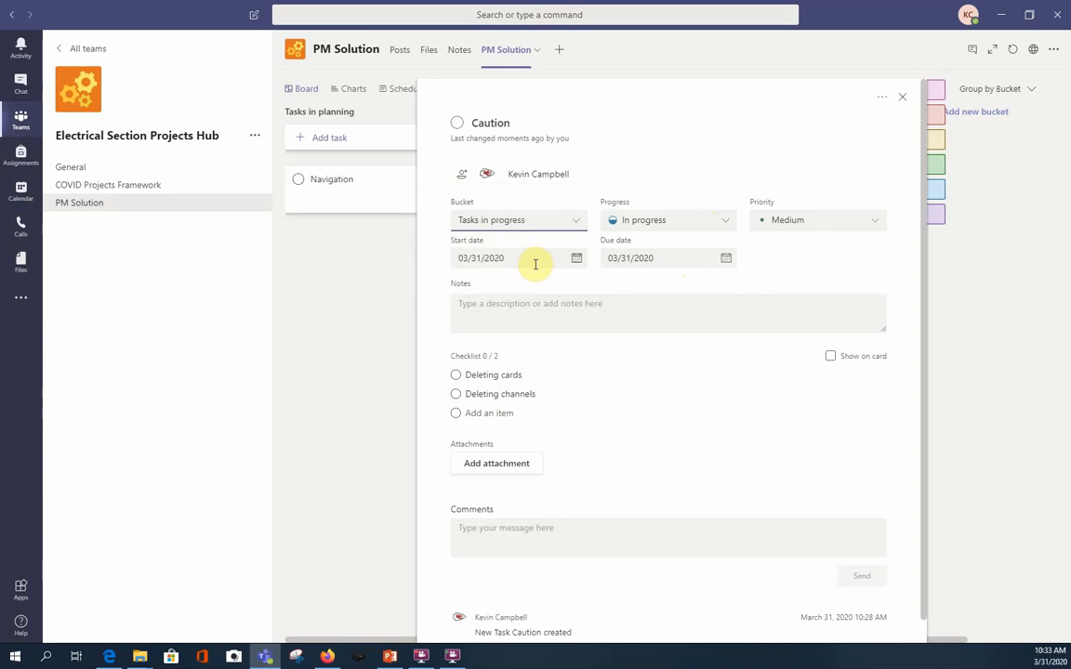
Show the Caution task's checklist on its card and check off the "Deleting cards" item on the board.
{"action": "left_click", "coordinate": [829, 357]}
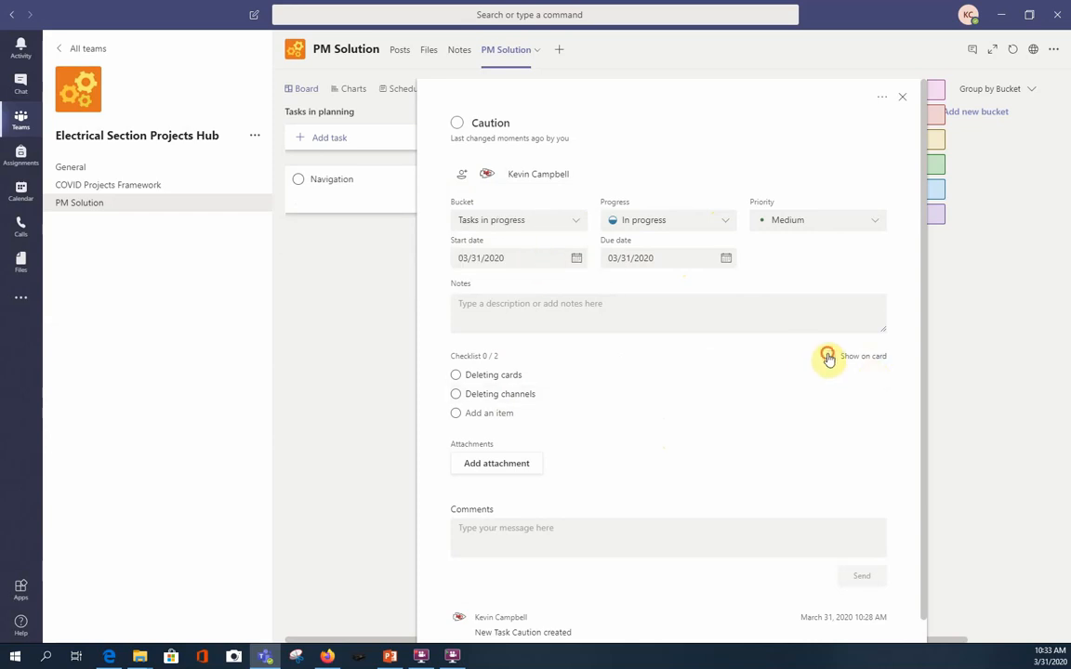
{"action": "left_click", "coordinate": [992, 364]}
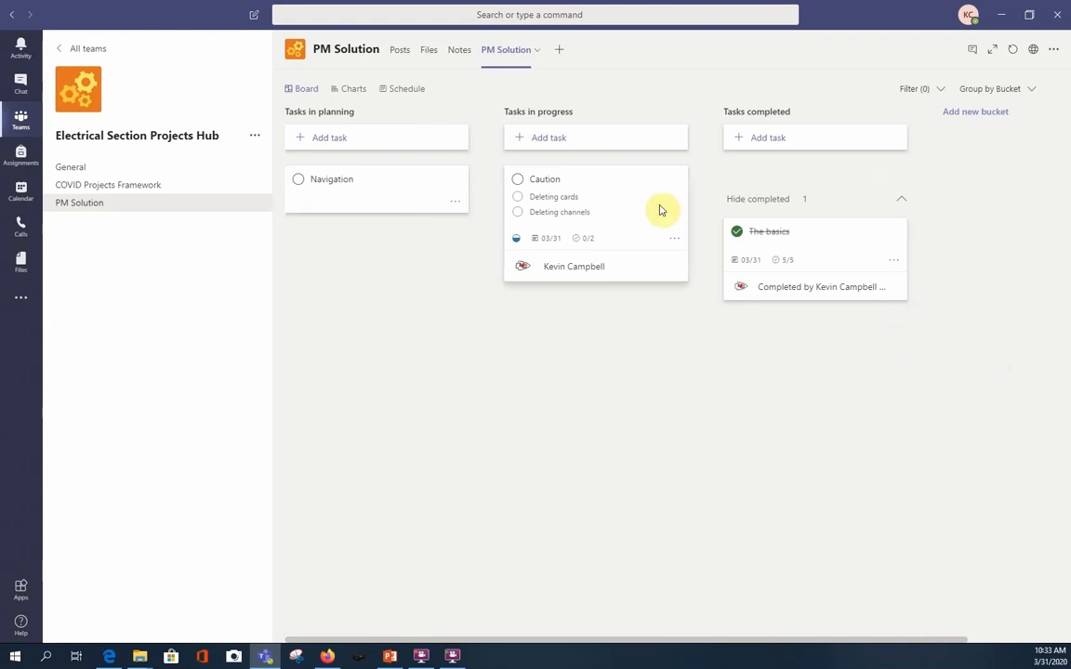
{"action": "left_click", "coordinate": [518, 198]}
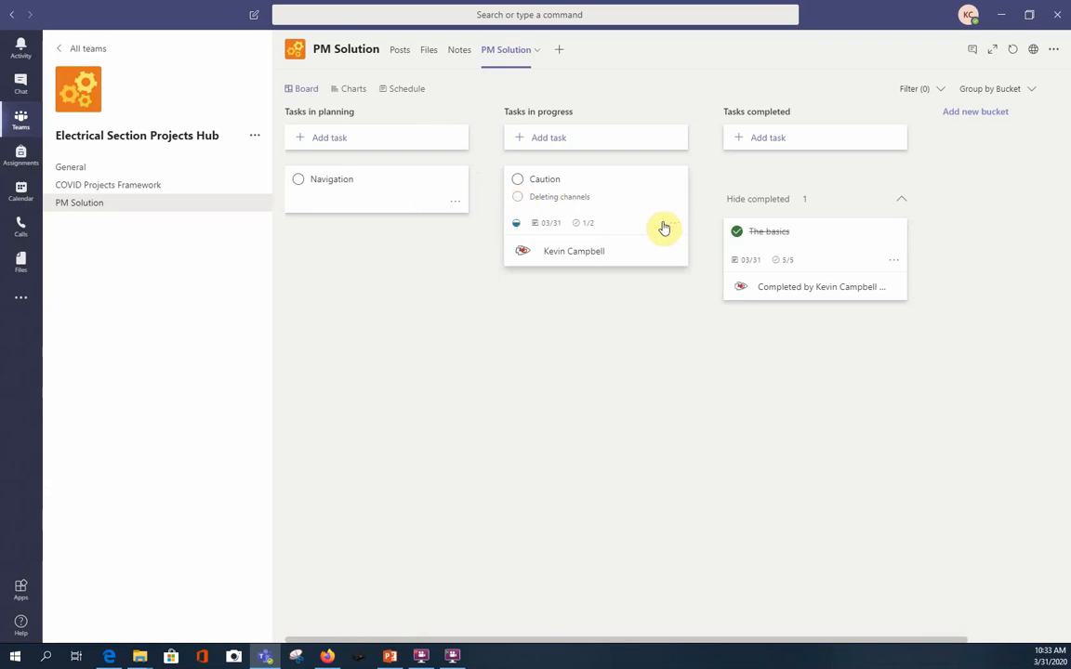
Post the comment "Communicate with our team here" on the Caution task and return to the board.
{"action": "left_click", "coordinate": [637, 204]}
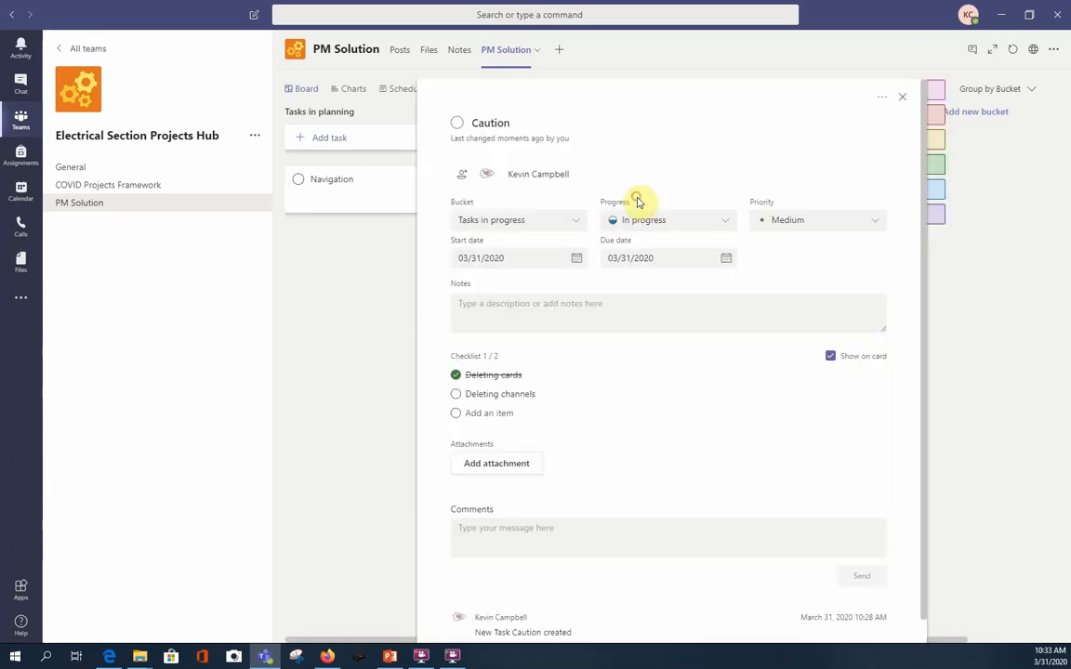
{"action": "left_click", "coordinate": [496, 466]}
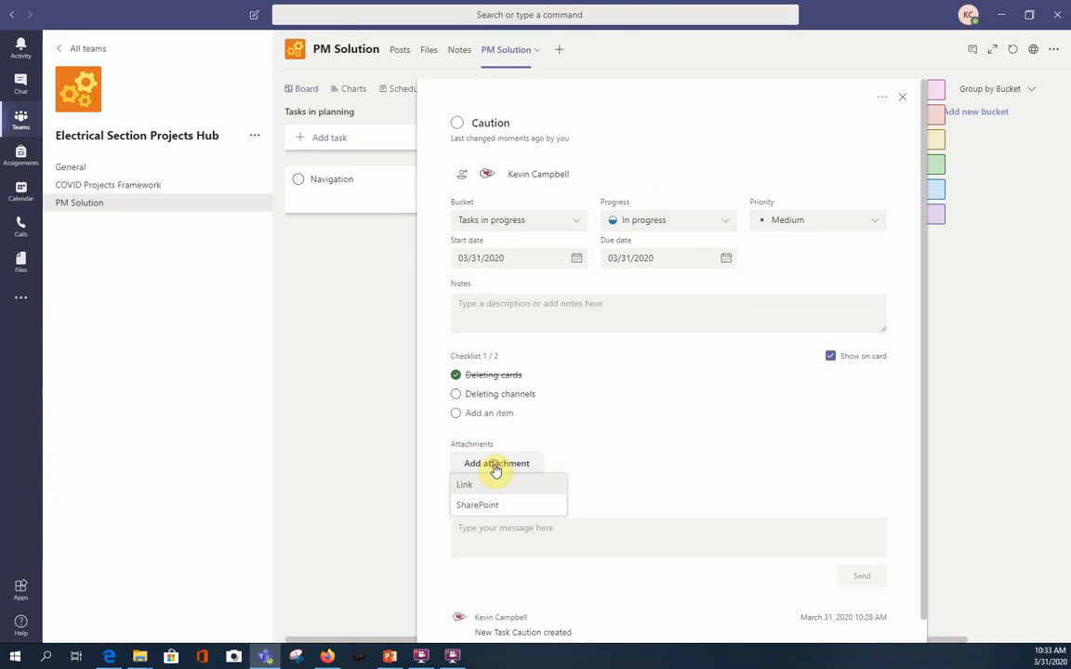
{"action": "left_click", "coordinate": [491, 526]}
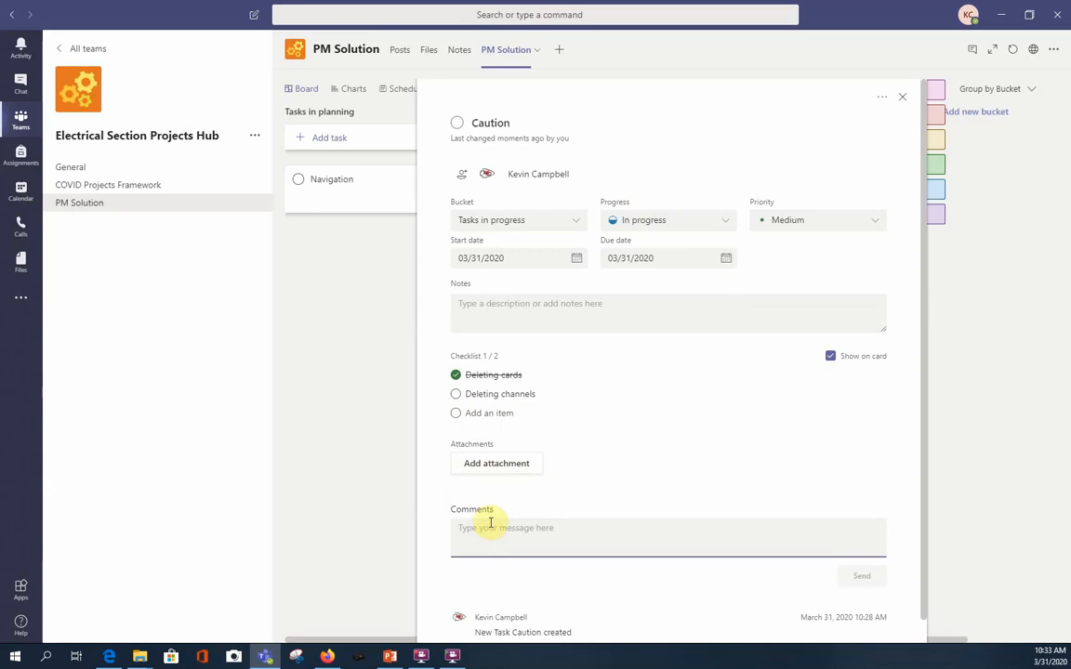
{"action": "type", "text": "Comm"}
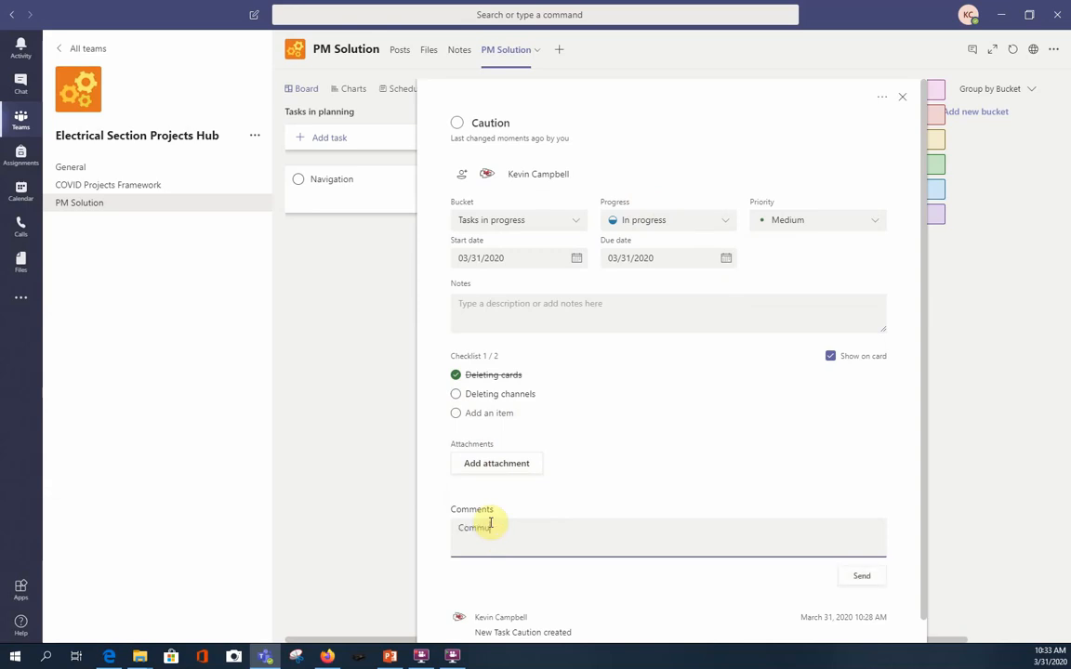
{"action": "type", "text": "unicate with p"}
{"action": "type", "text": "ur team here"}
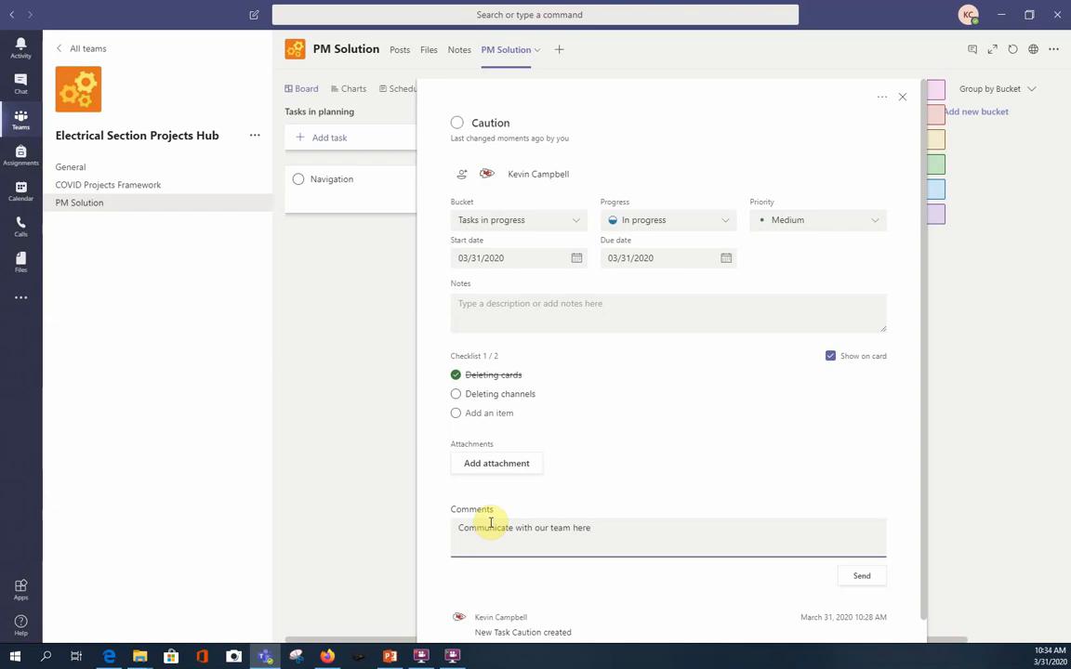
{"action": "left_click", "coordinate": [855, 578]}
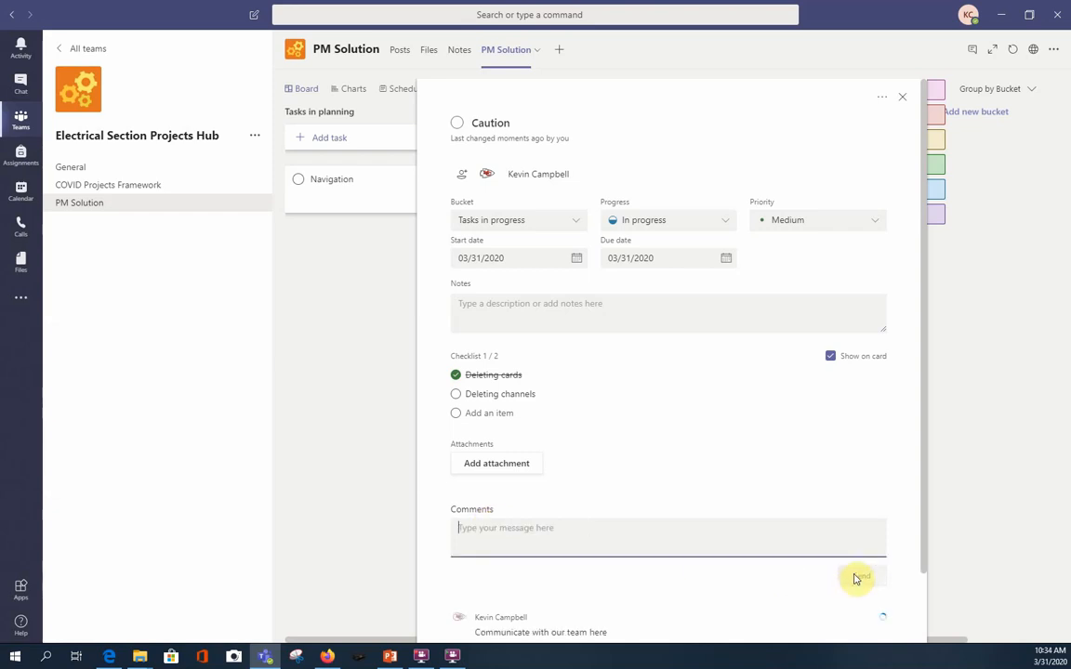
{"action": "scroll", "coordinate": [707, 567], "scroll_direction": "down", "scroll_amount": 1}
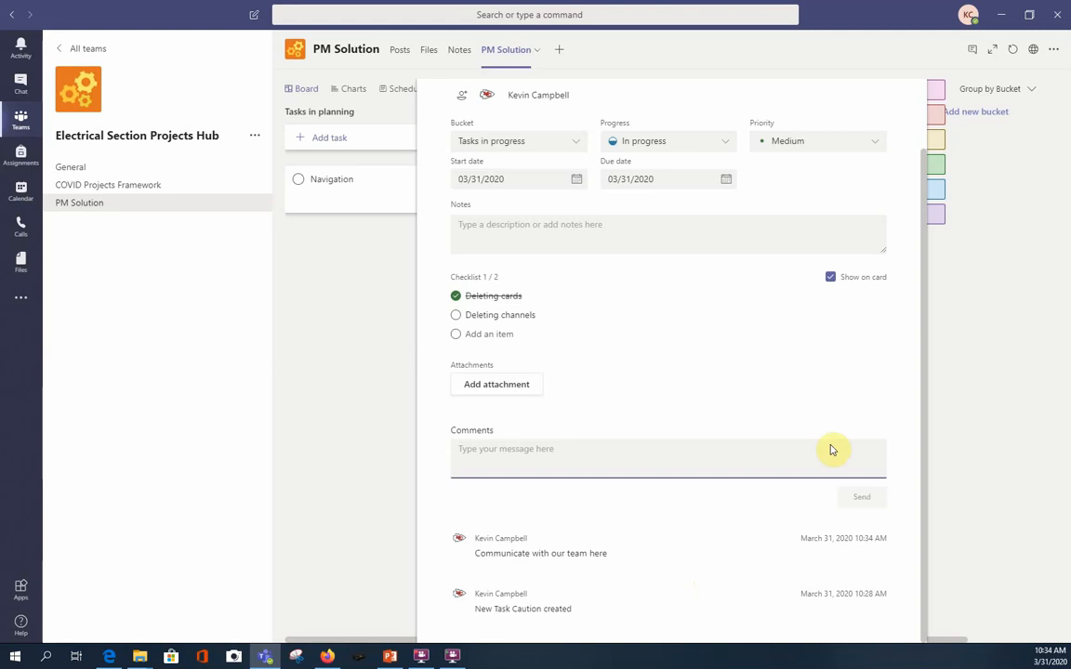
{"action": "left_click", "coordinate": [1011, 402]}
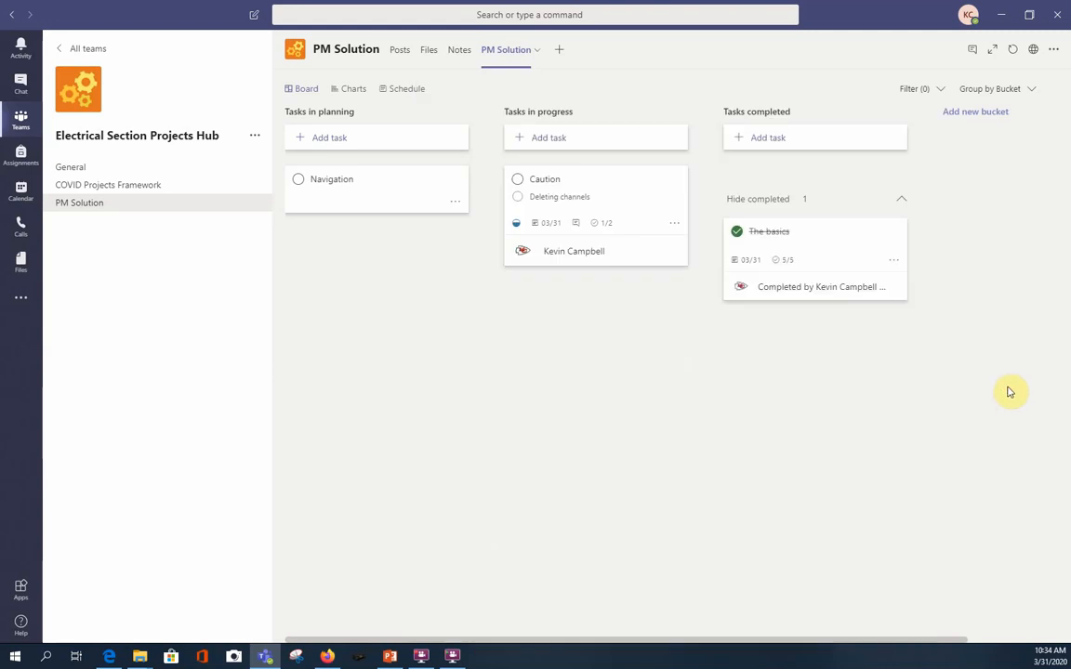
Delete the Caution task from the Tasks in progress bucket.
{"action": "left_click", "coordinate": [676, 224]}
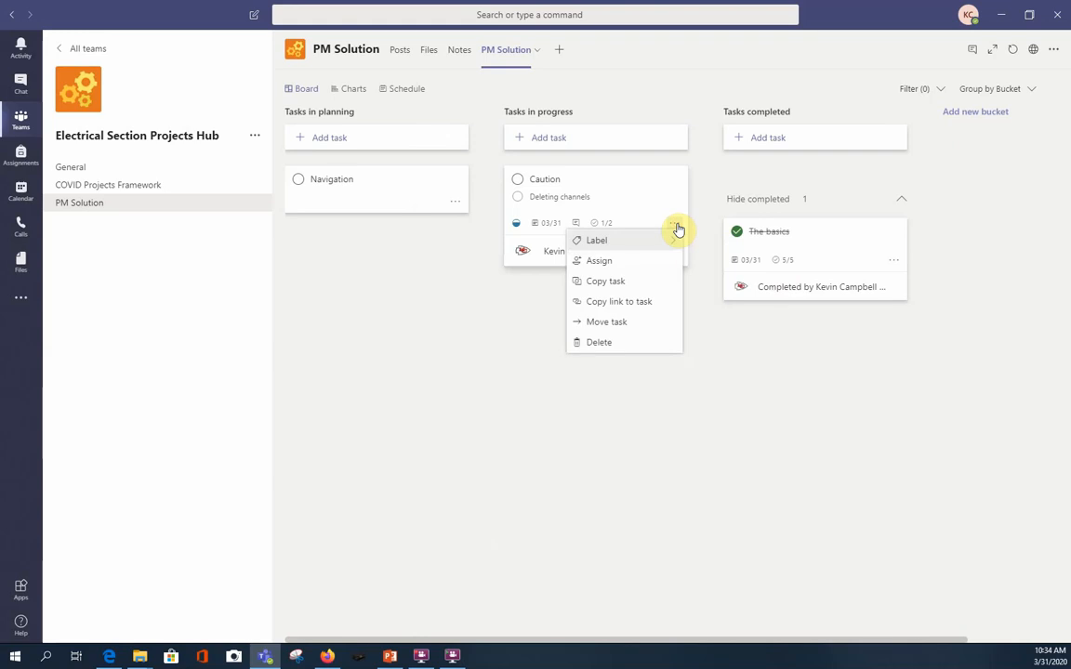
{"action": "left_click", "coordinate": [606, 346]}
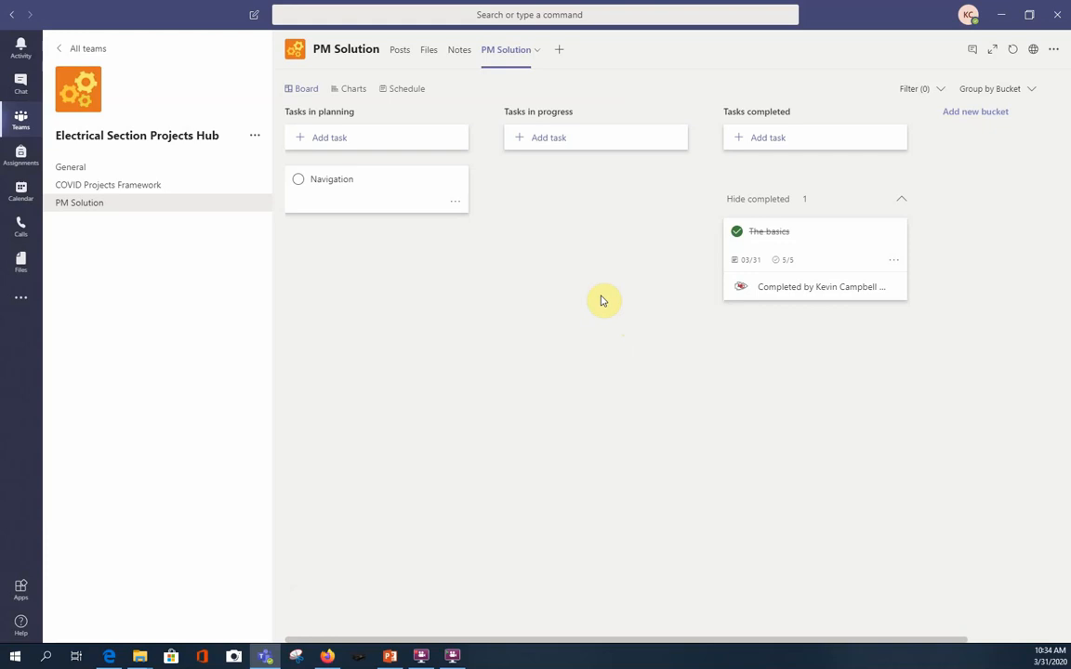
Assign the Navigation task to yourself and set both its start date and due date to 03/31/2020.
{"action": "left_click", "coordinate": [369, 196]}
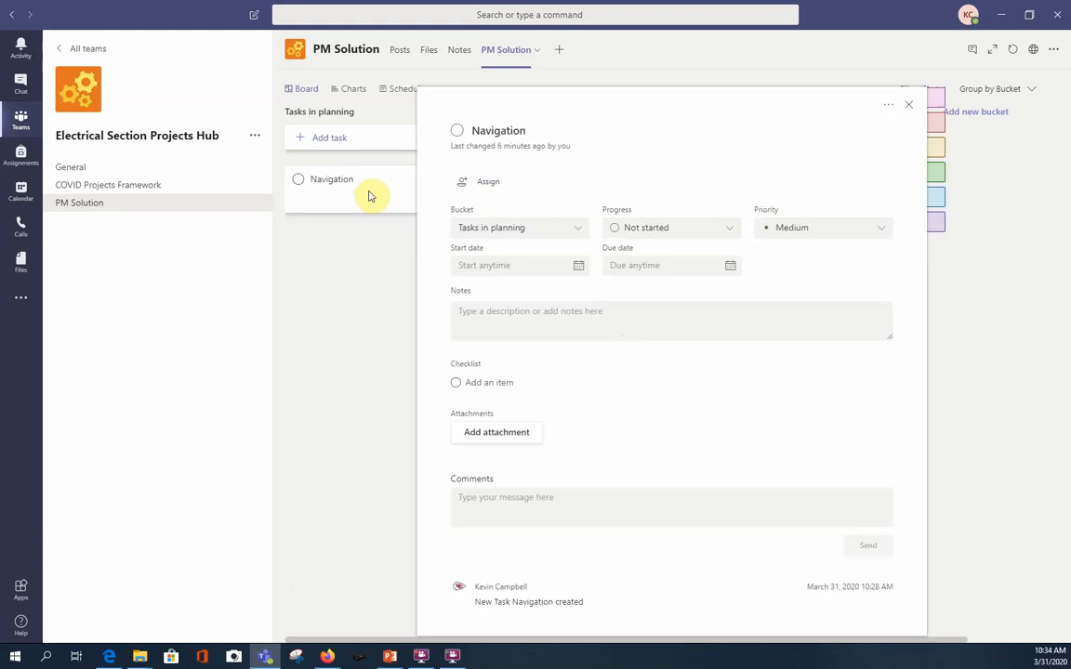
{"action": "left_click", "coordinate": [496, 183]}
{"action": "left_click", "coordinate": [507, 323]}
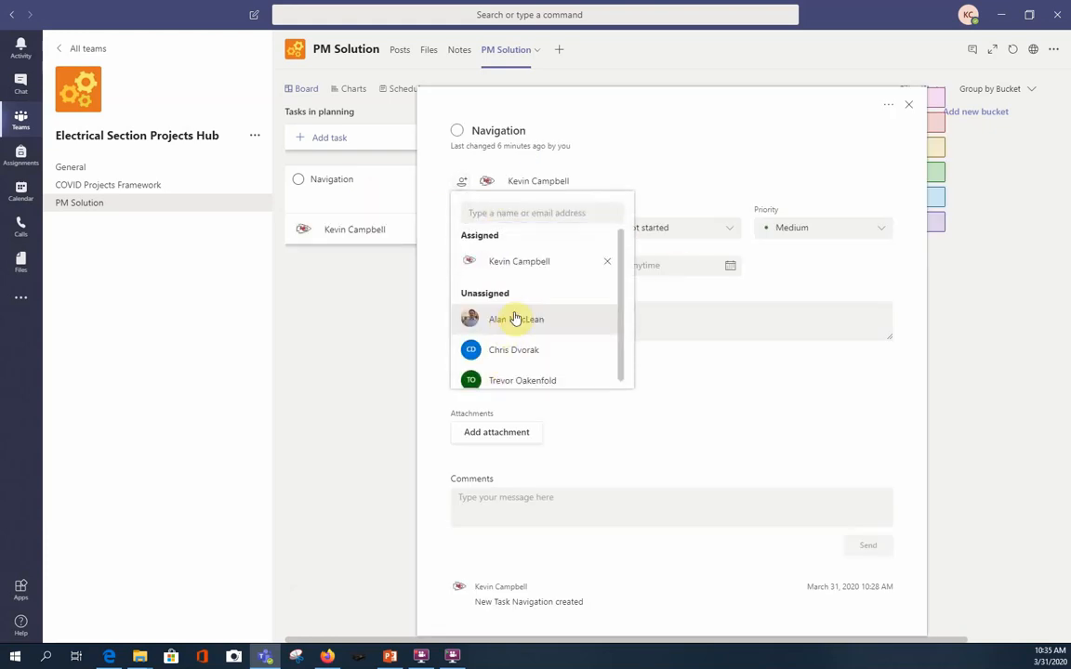
{"action": "left_click", "coordinate": [768, 400]}
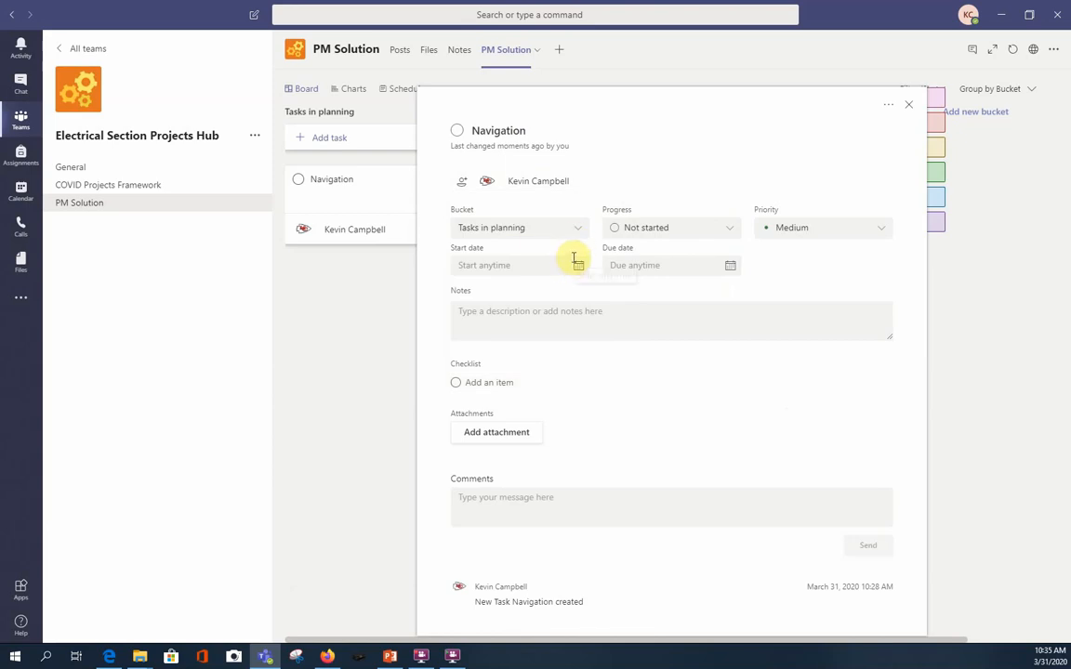
{"action": "left_click", "coordinate": [571, 269]}
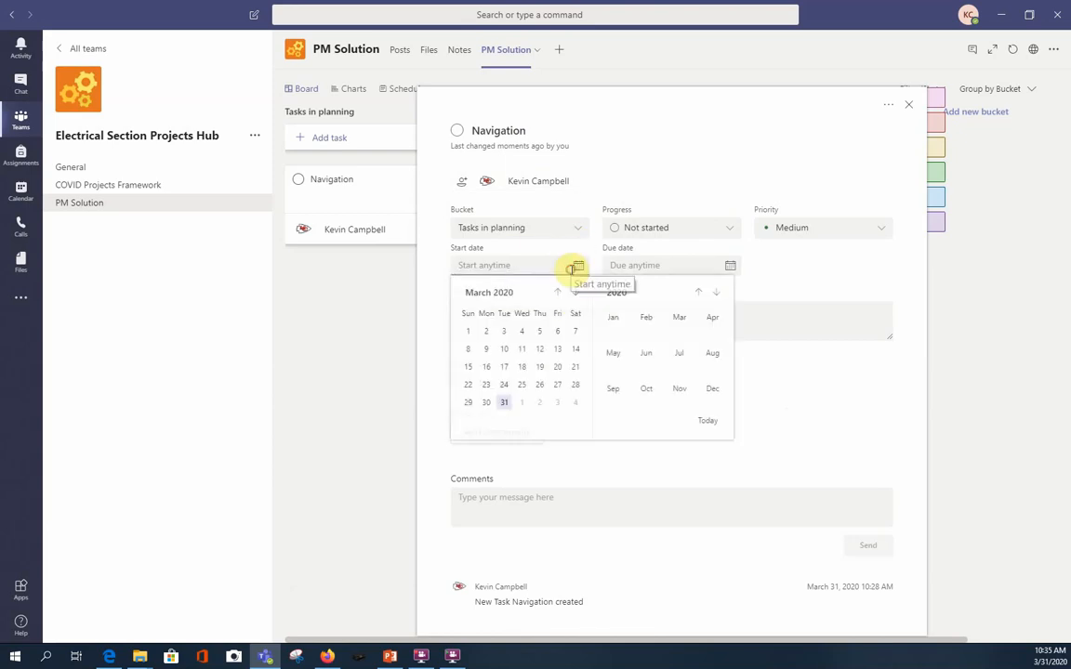
{"action": "left_click", "coordinate": [504, 402]}
{"action": "left_click", "coordinate": [692, 267]}
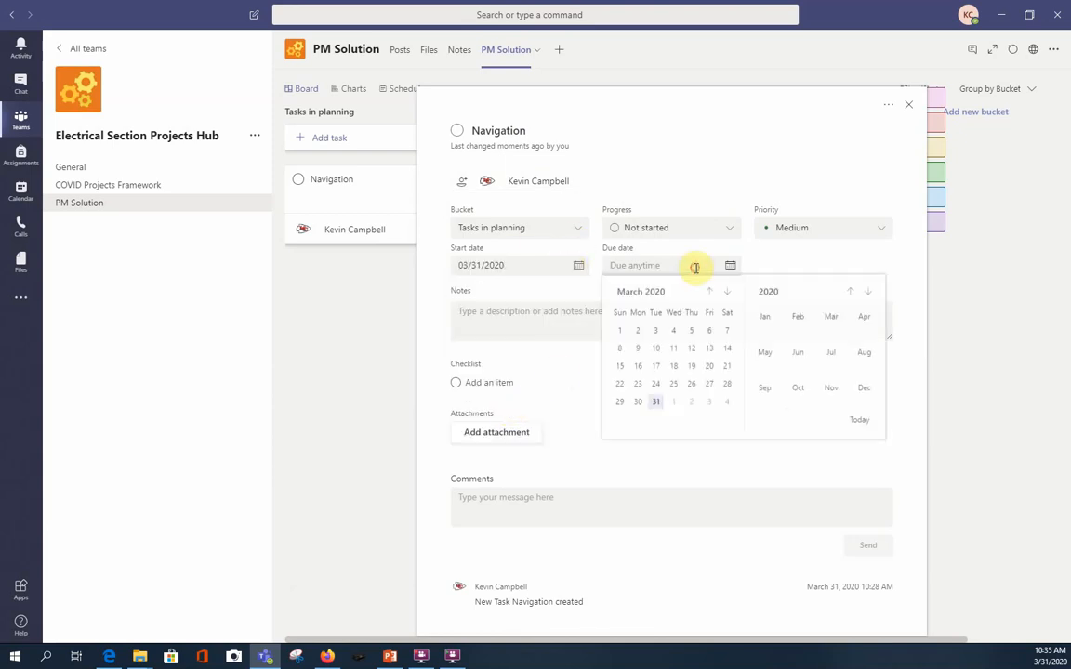
{"action": "left_click", "coordinate": [656, 406]}
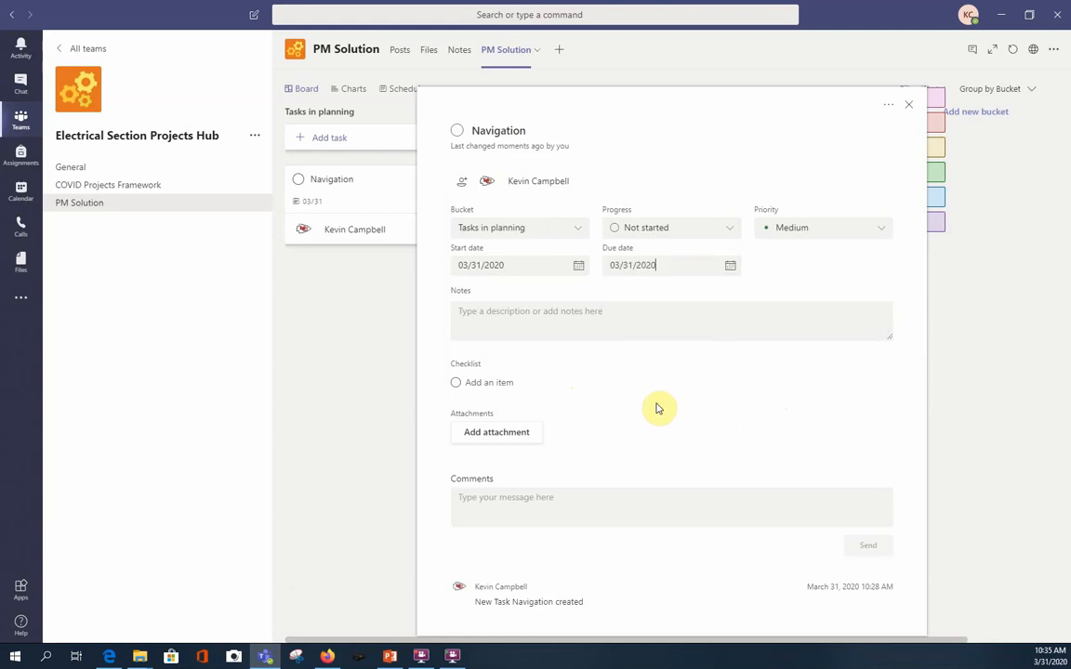
Set the Navigation task's progress to In progress and move it to the Tasks in progress bucket.
{"action": "left_click", "coordinate": [728, 233]}
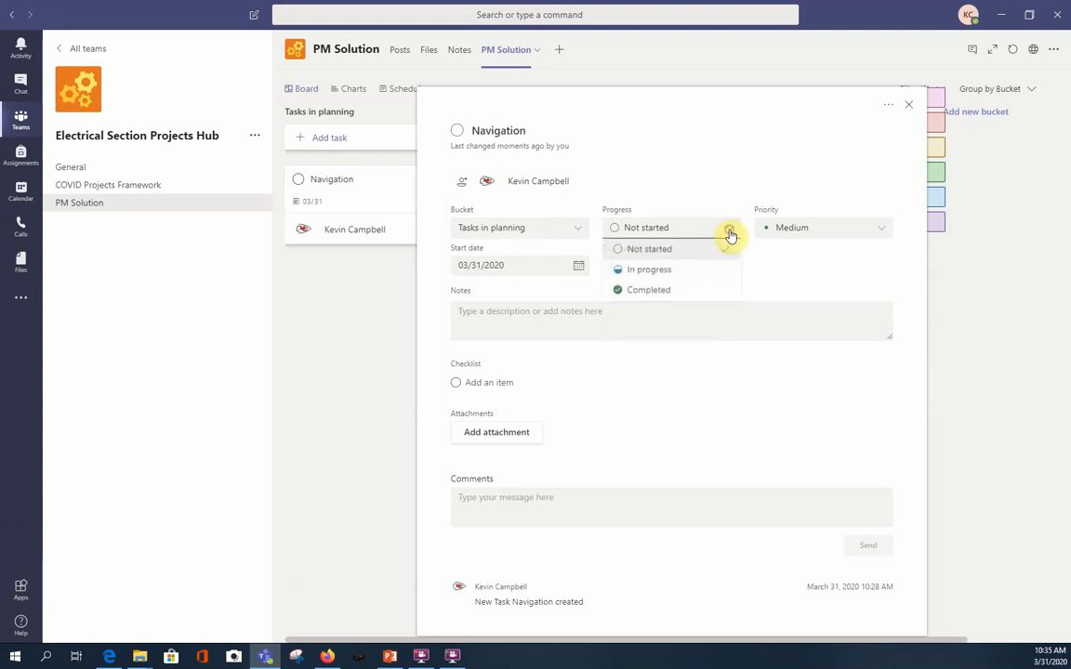
{"action": "left_click", "coordinate": [673, 276]}
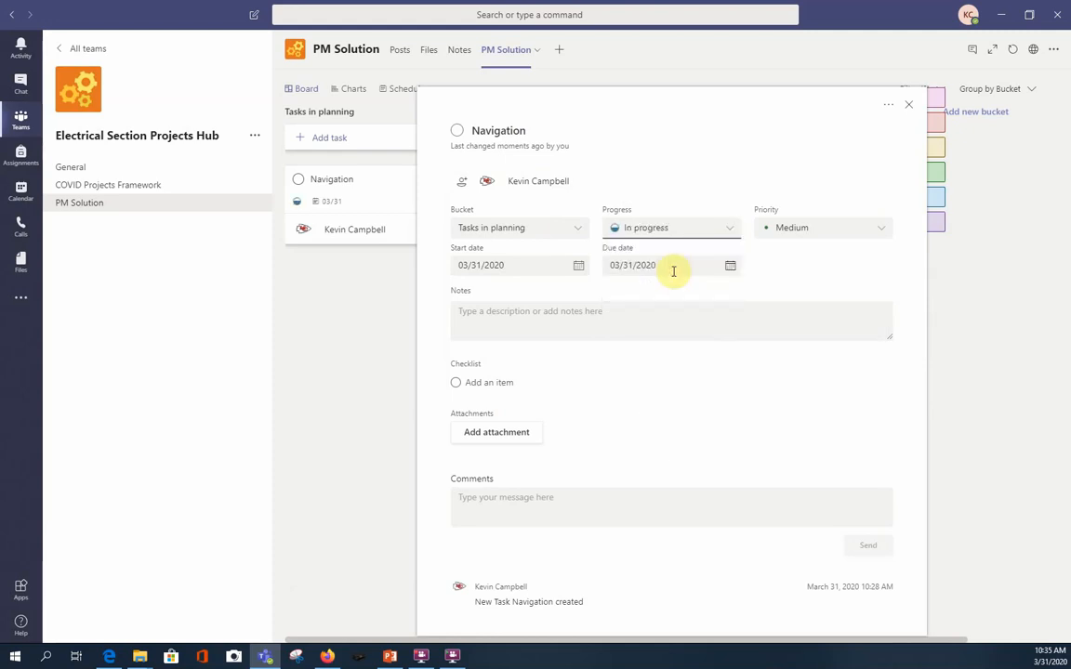
{"action": "left_click", "coordinate": [576, 230]}
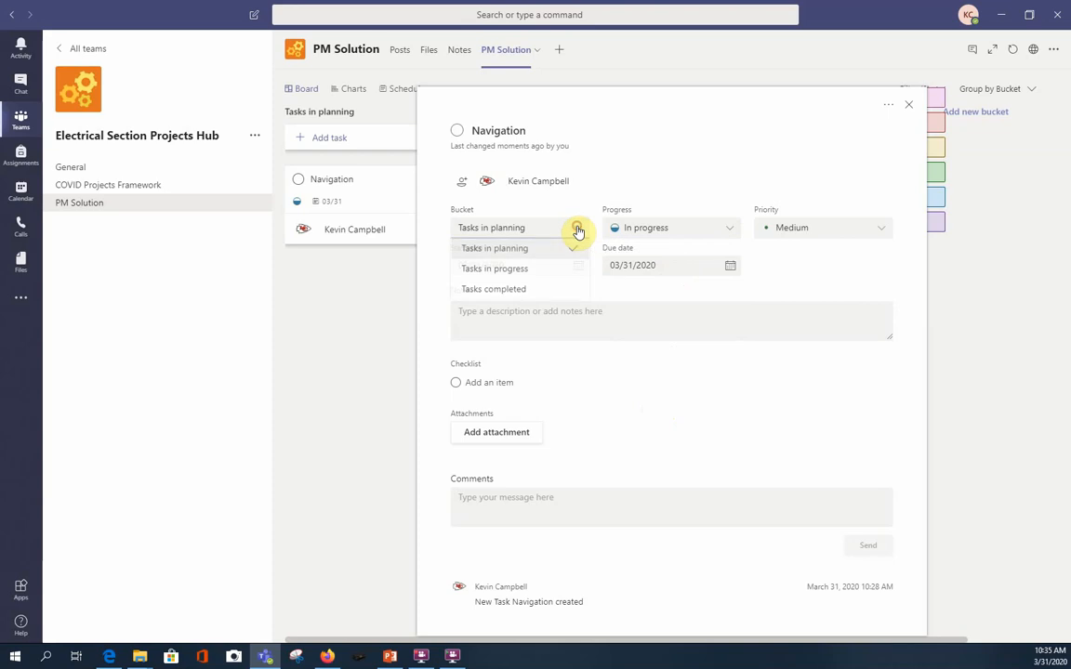
{"action": "left_click", "coordinate": [556, 271]}
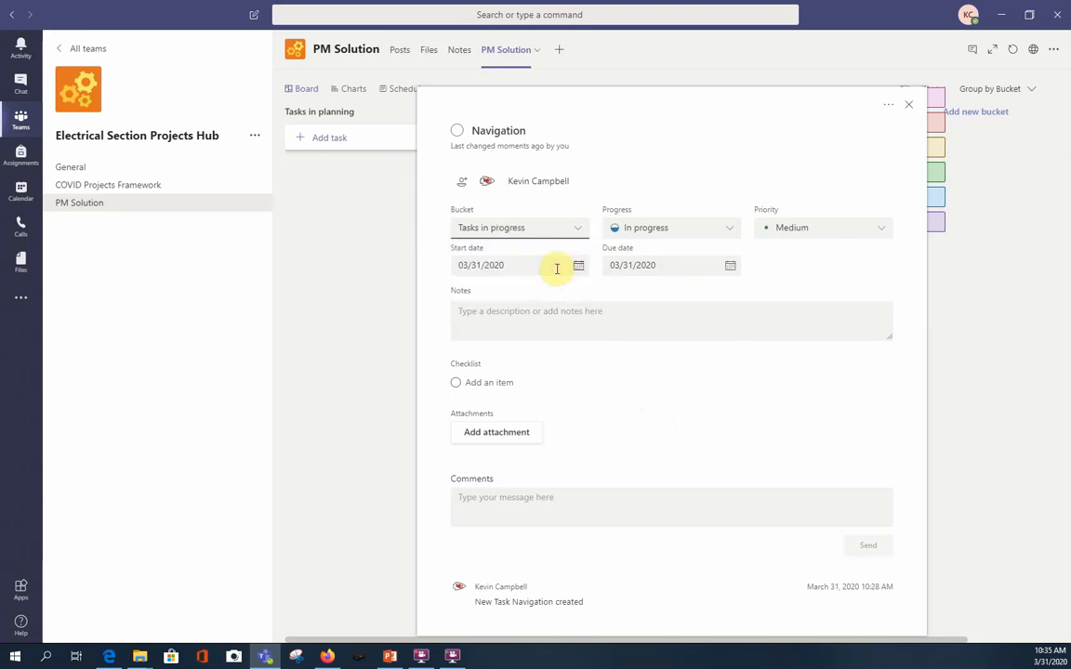
Add the checklist item "How do I see more information" to the Navigation task and return to the board.
{"action": "left_click", "coordinate": [488, 382]}
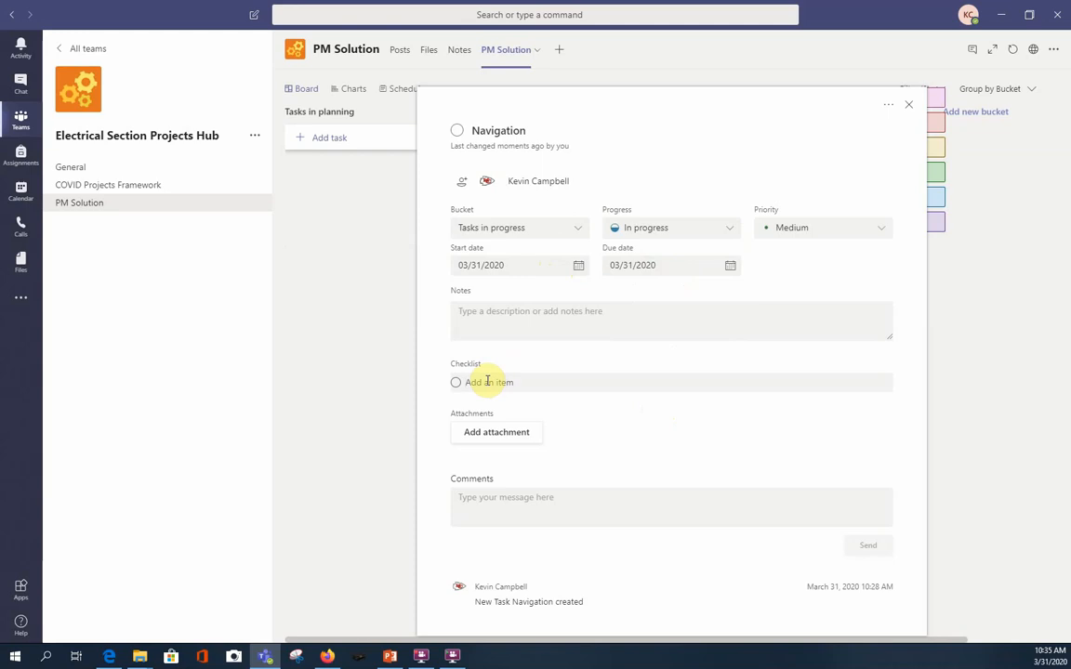
{"action": "type", "text": "How to I see more information"}
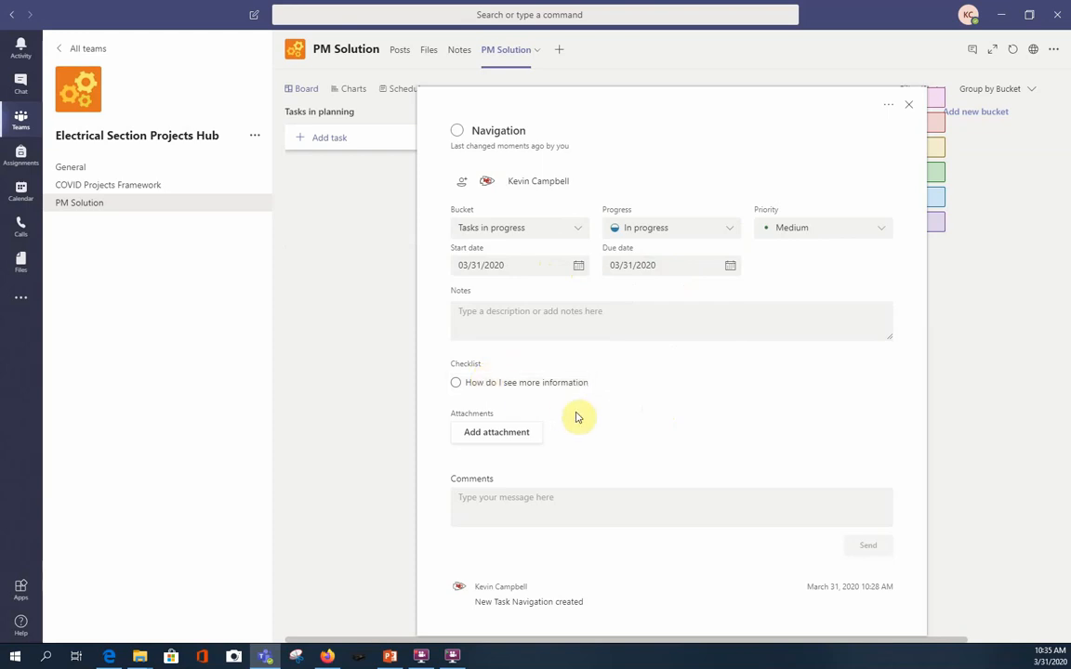
{"action": "left_click", "coordinate": [1004, 371]}
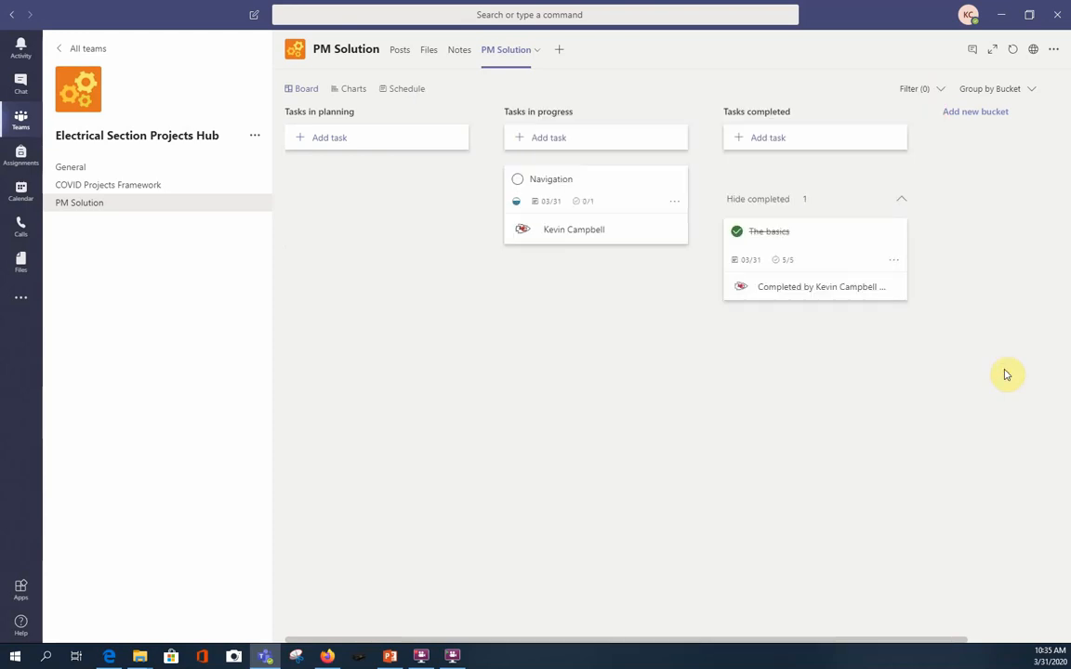
Open the PM Solution plan on the Planner website, show its completed tasks and add the plan to favorites.
{"action": "left_click", "coordinate": [1033, 51]}
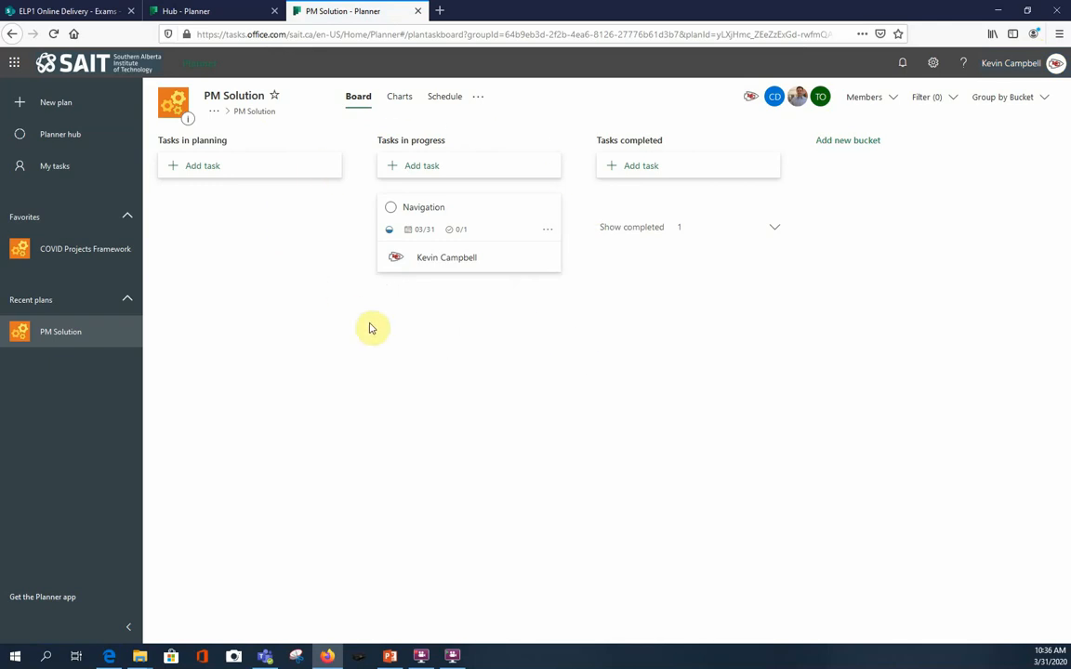
{"action": "left_click", "coordinate": [774, 229]}
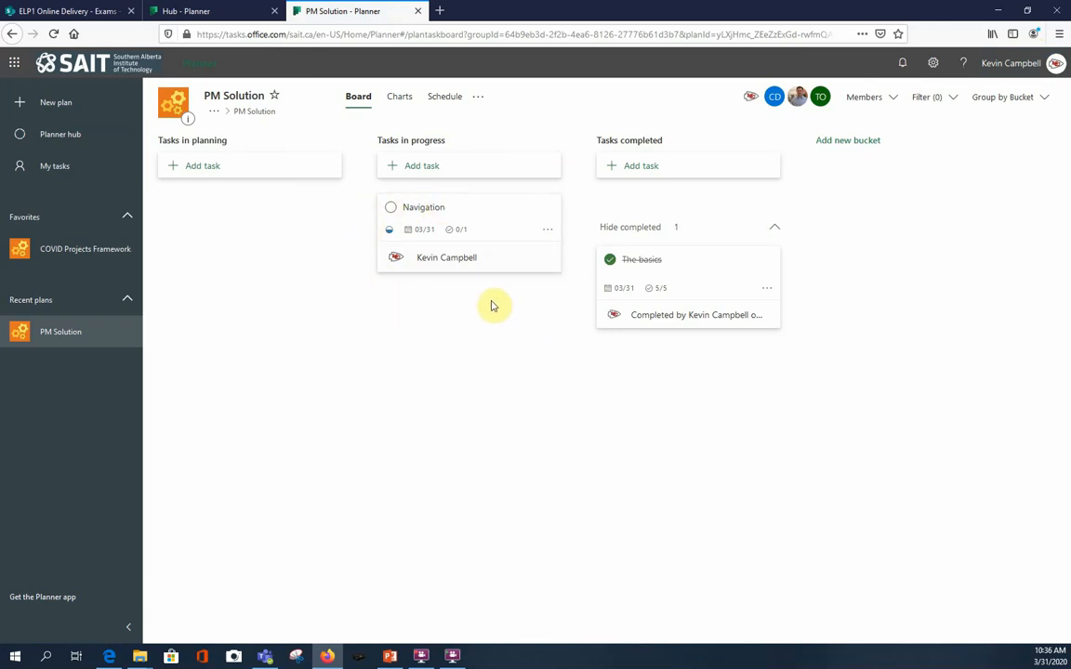
{"action": "mouse_move", "coordinate": [464, 229]}
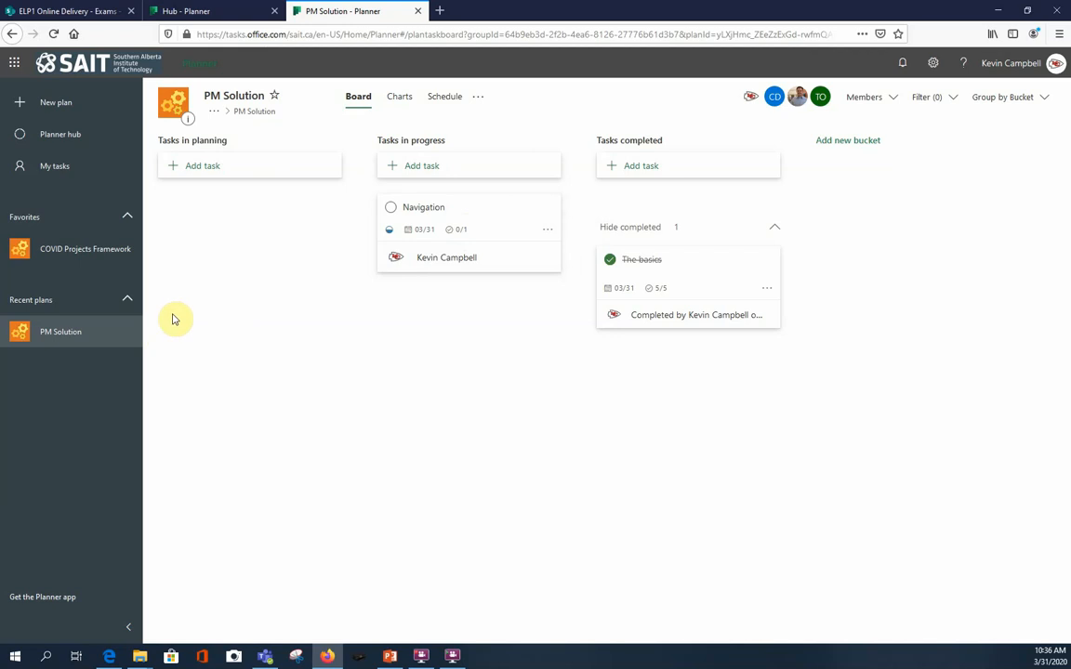
{"action": "left_click", "coordinate": [275, 99]}
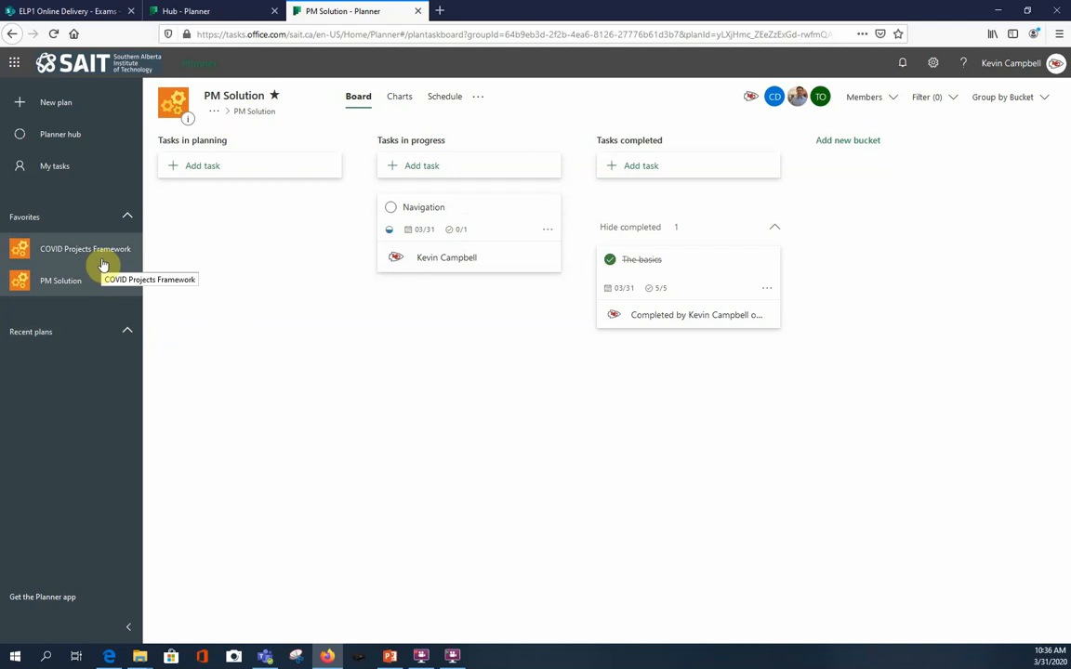
Review the favorite plans in the Planner hub, then your own tasks across all plans as a board, charts and schedule.
{"action": "left_click", "coordinate": [89, 140]}
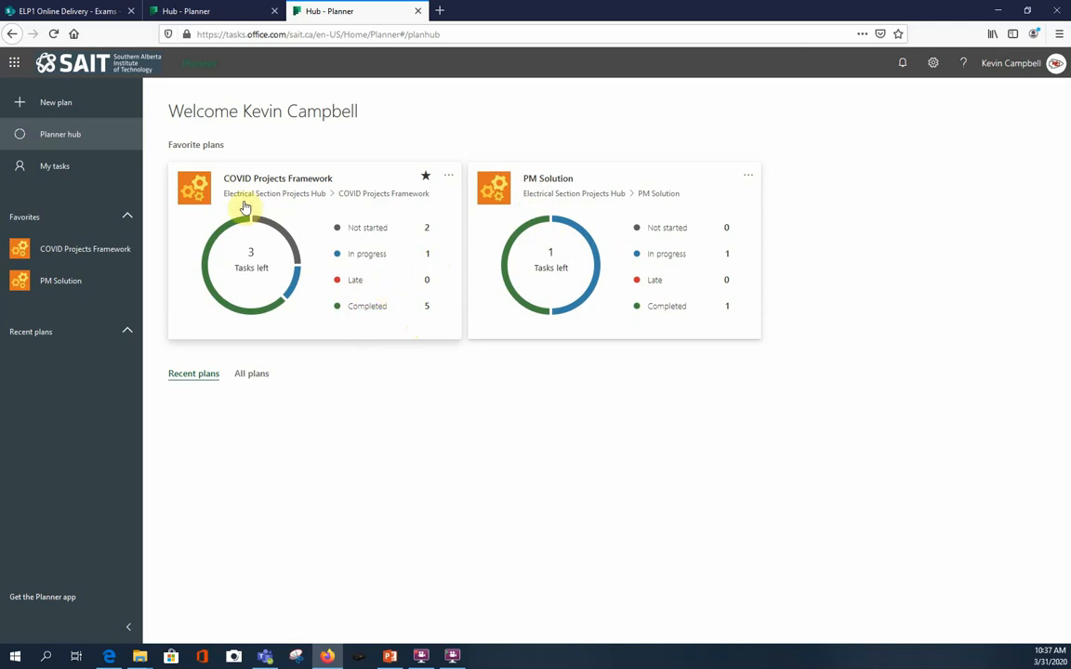
{"action": "left_click", "coordinate": [59, 169]}
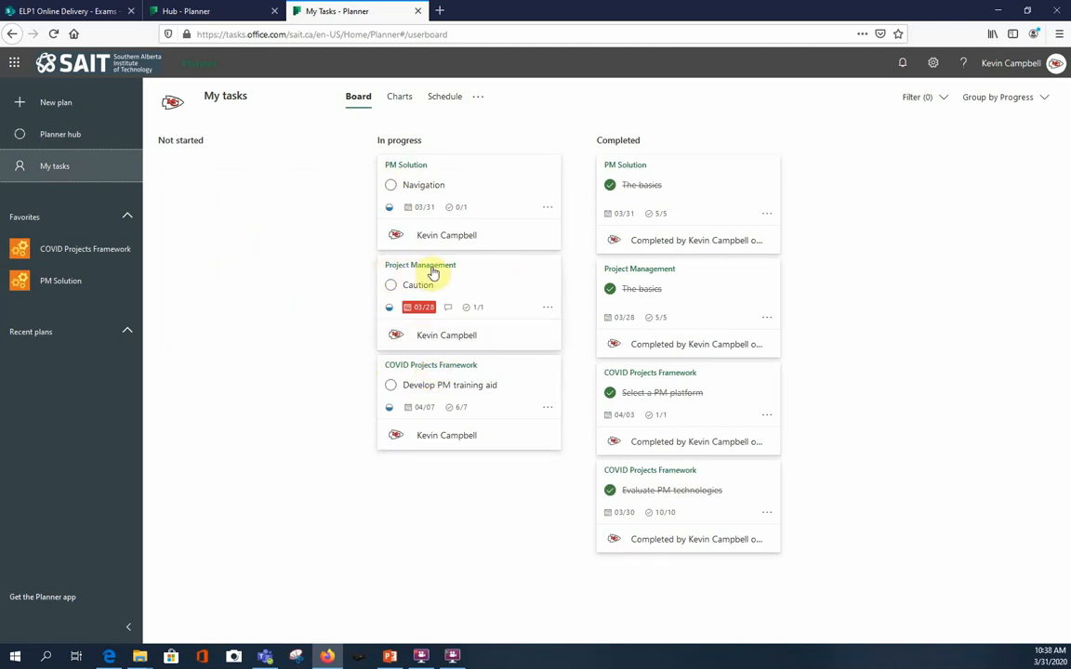
{"action": "left_click", "coordinate": [399, 98]}
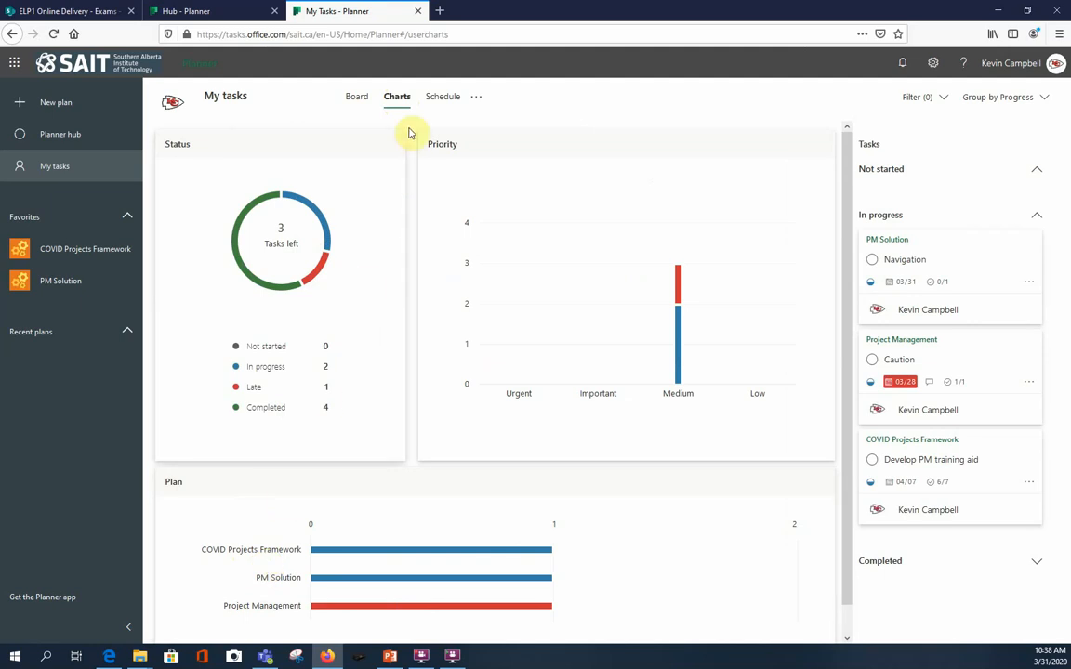
{"action": "left_click", "coordinate": [441, 101]}
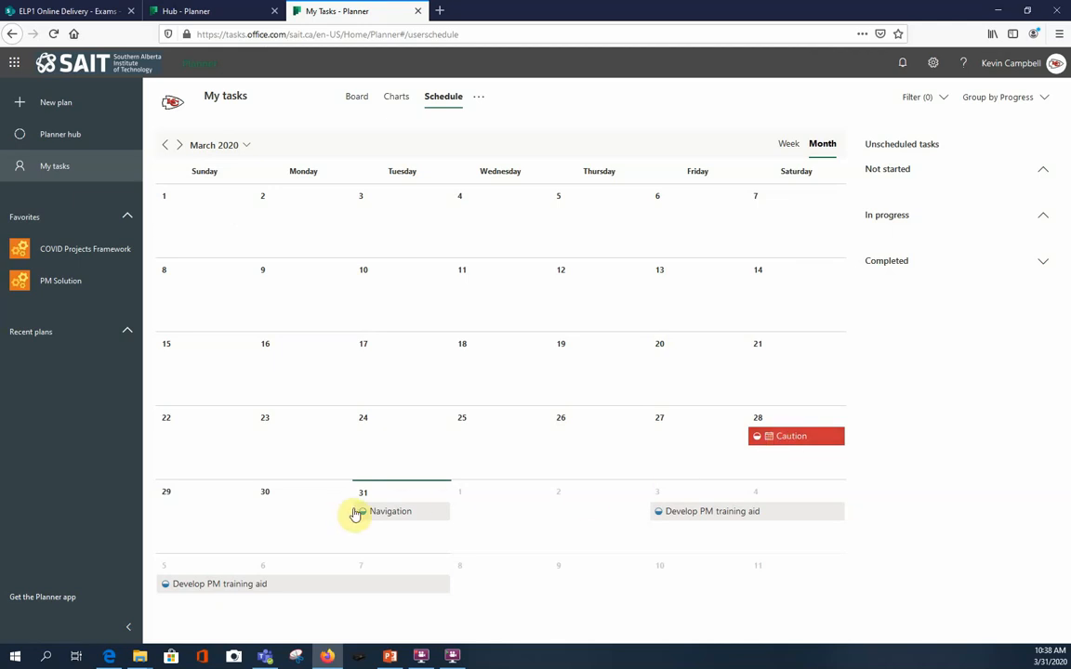
Switch back to Teams and upload the Code Logic v4 PDF from the desktop to the PM Solution channel's files.
{"action": "left_click", "coordinate": [998, 12]}
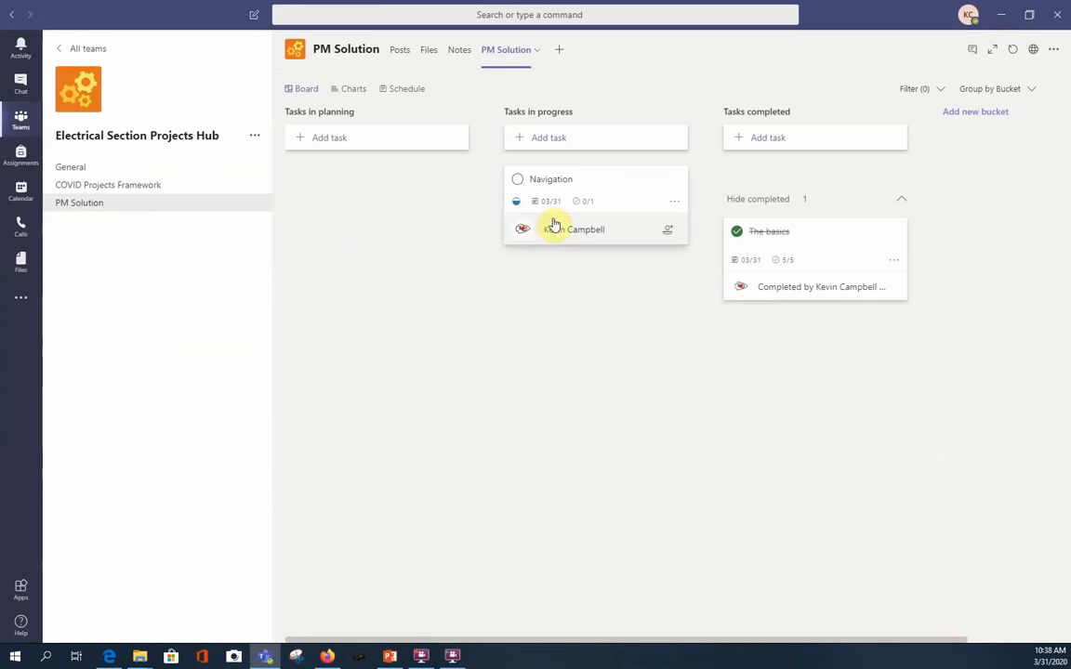
{"action": "left_click", "coordinate": [430, 51]}
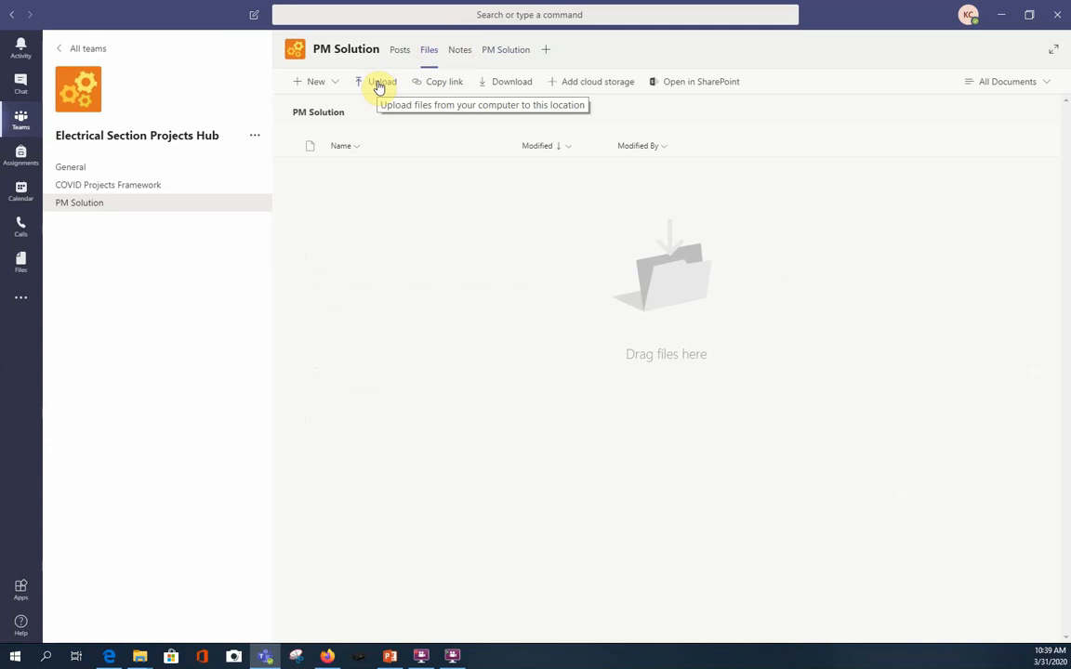
{"action": "left_click", "coordinate": [378, 87]}
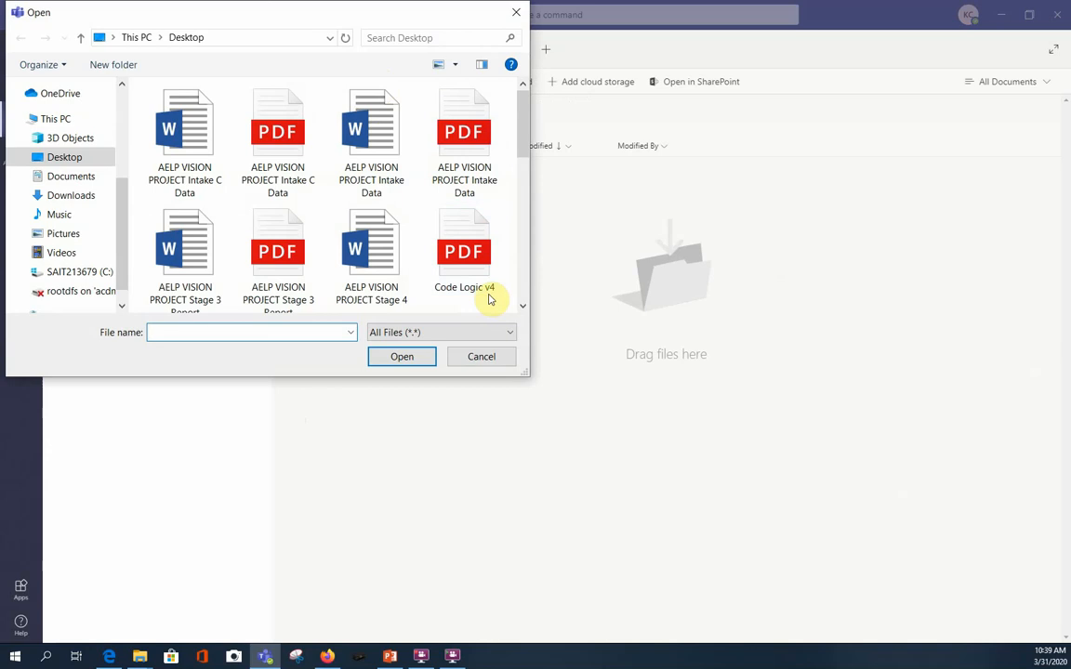
{"action": "double_click", "coordinate": [474, 251]}
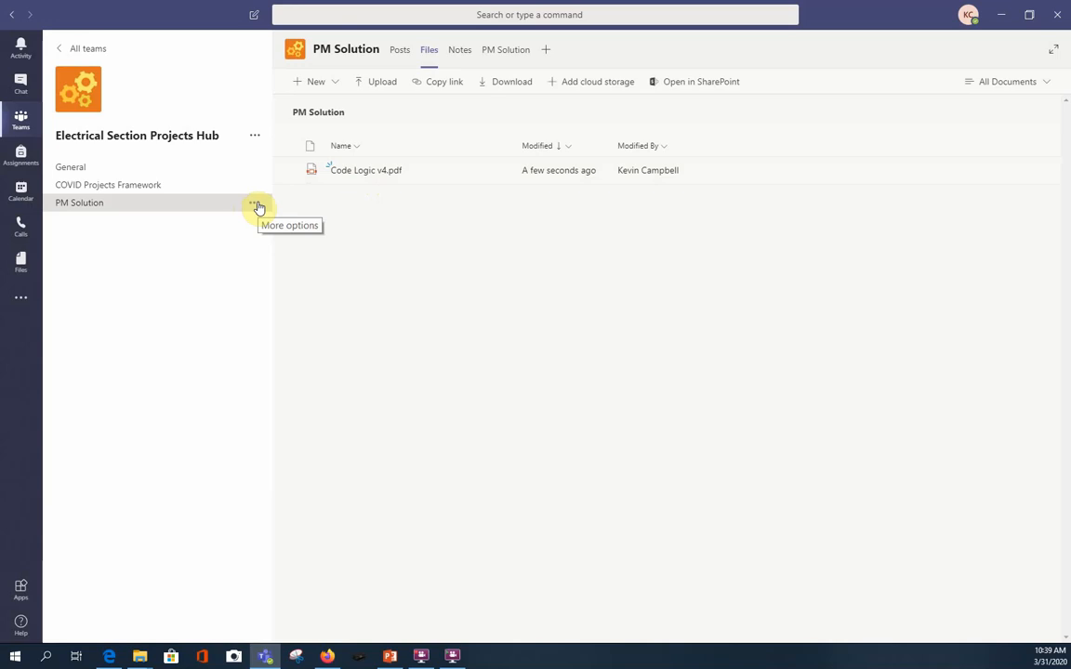
Delete the PM Solution channel from the Electrical Section Projects Hub team.
{"action": "left_click", "coordinate": [256, 205]}
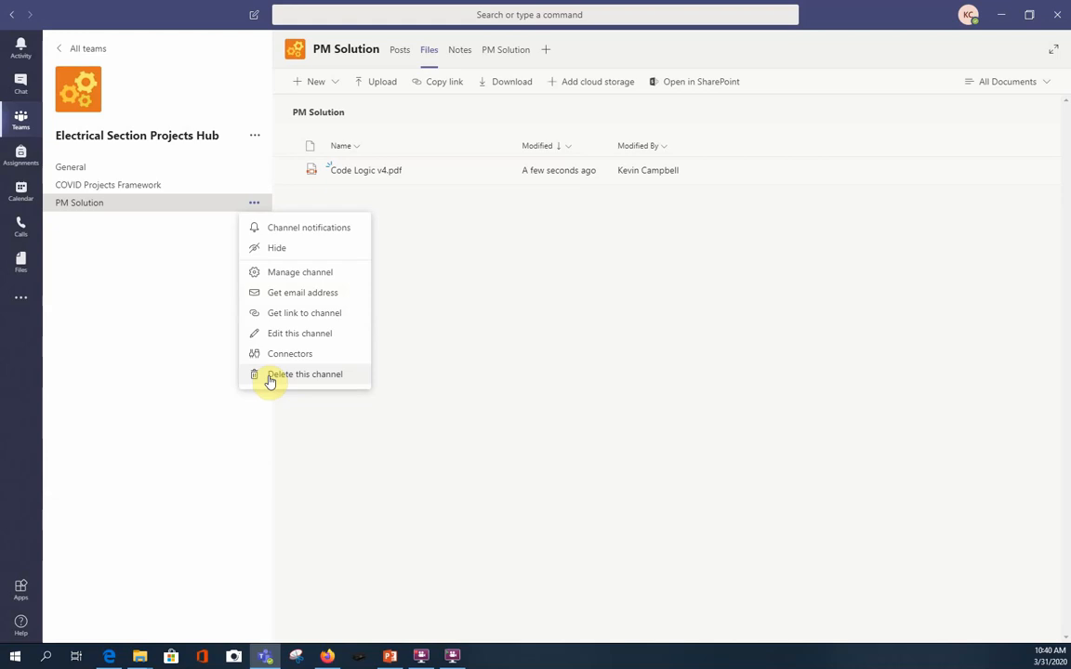
{"action": "left_click", "coordinate": [270, 375]}
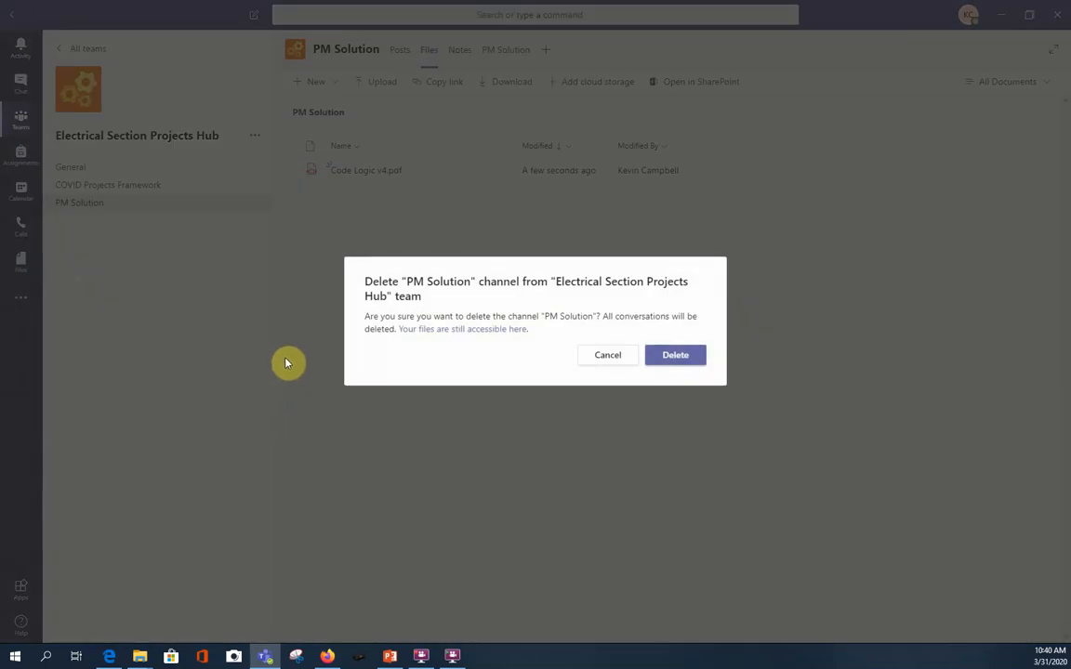
{"action": "left_click", "coordinate": [679, 359]}
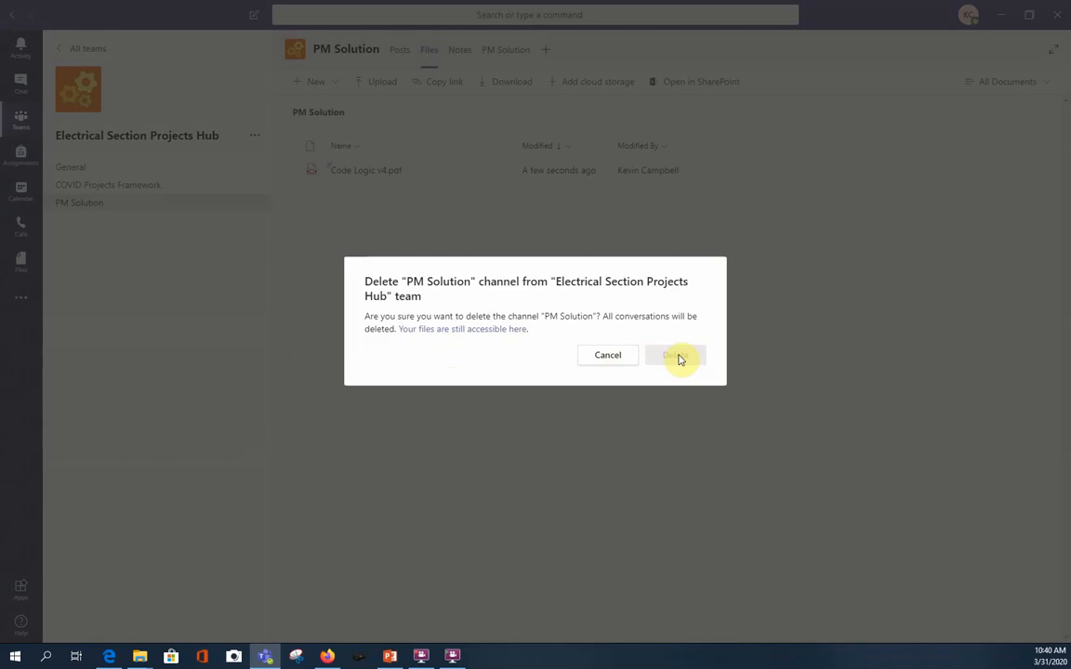